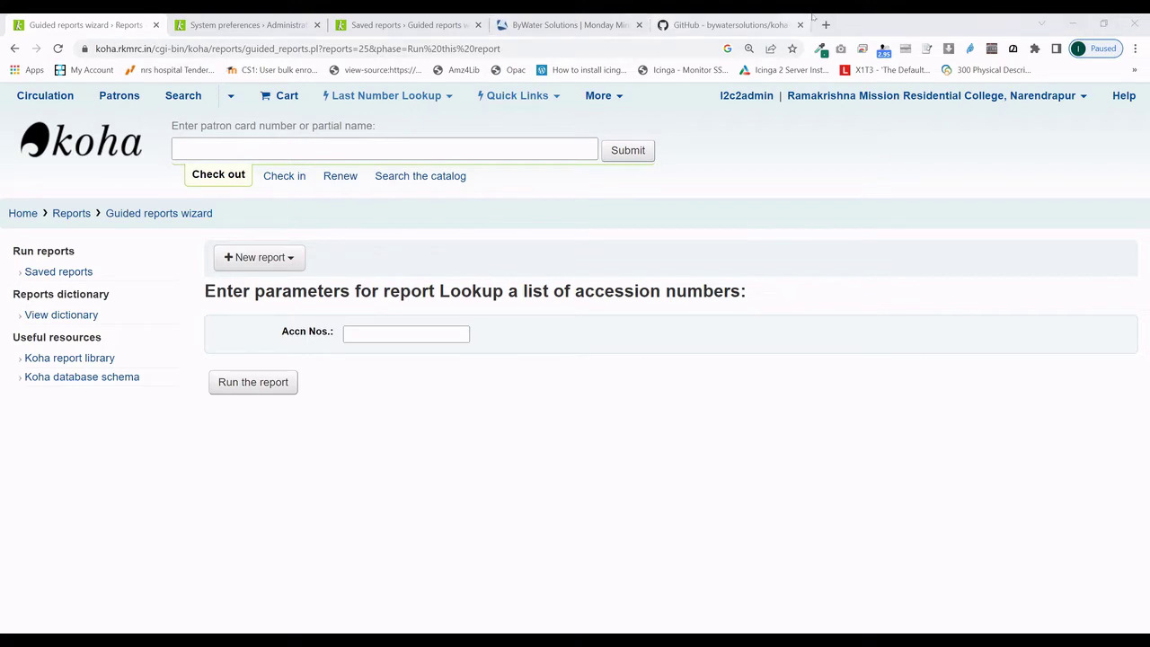
# Switch to the ByWater Solutions article on the Reports Plus plugin and read through its introduction down to the embedded video.
pyautogui.click(600, 16)
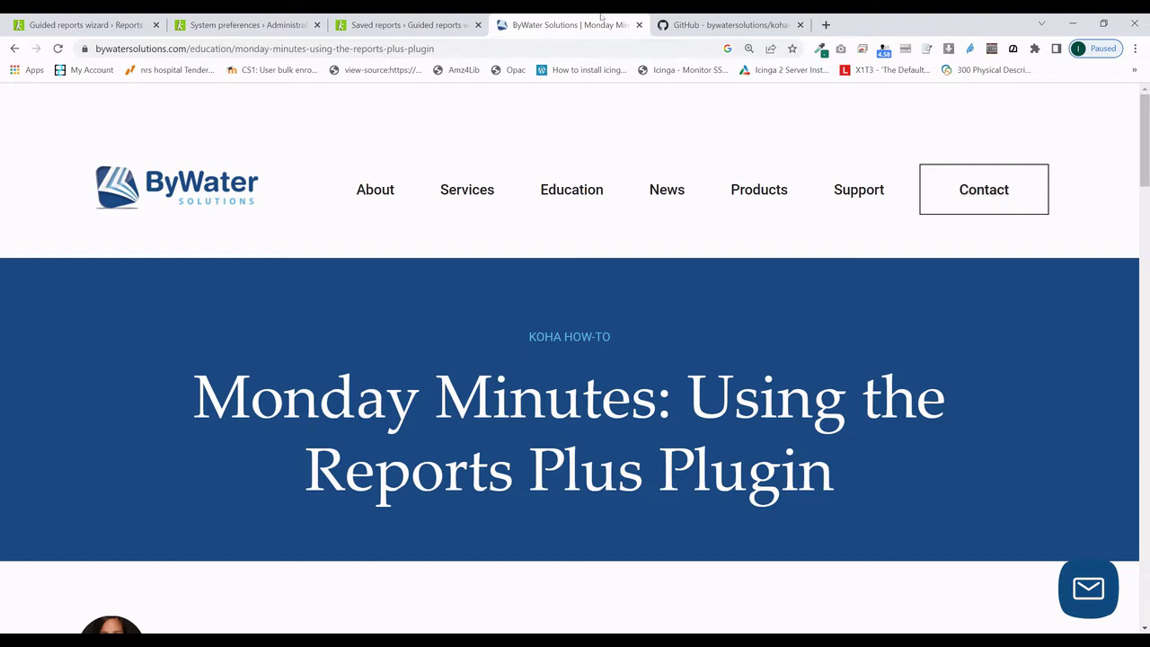
pyautogui.press('Down')
pyautogui.press('Down')
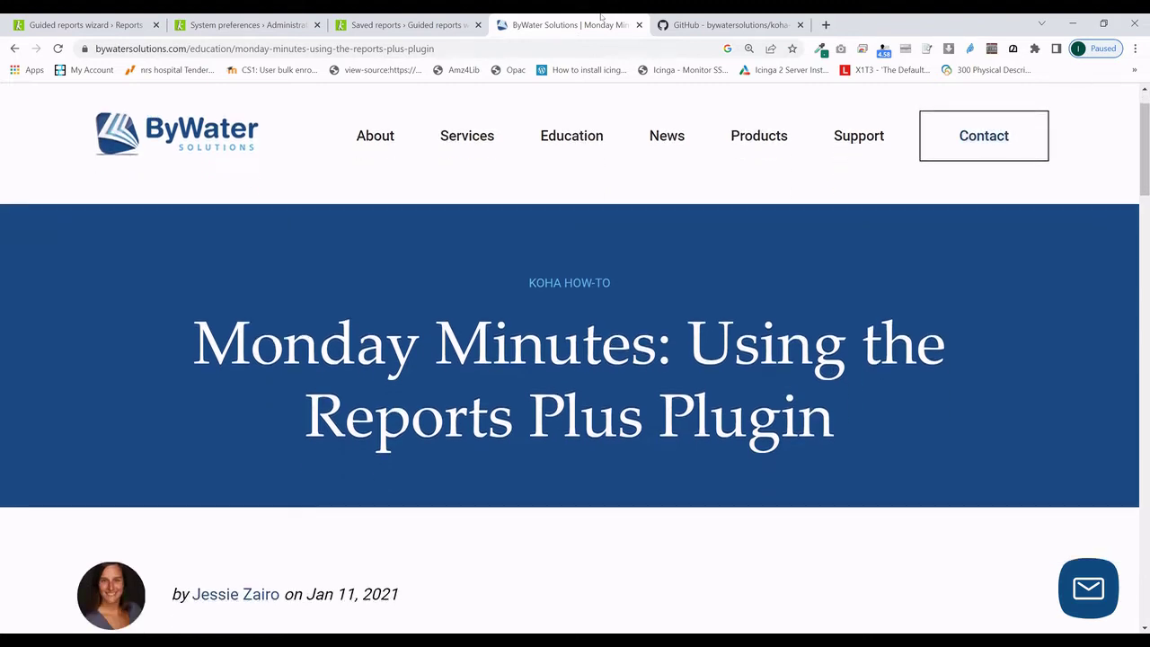
pyautogui.press('Down')
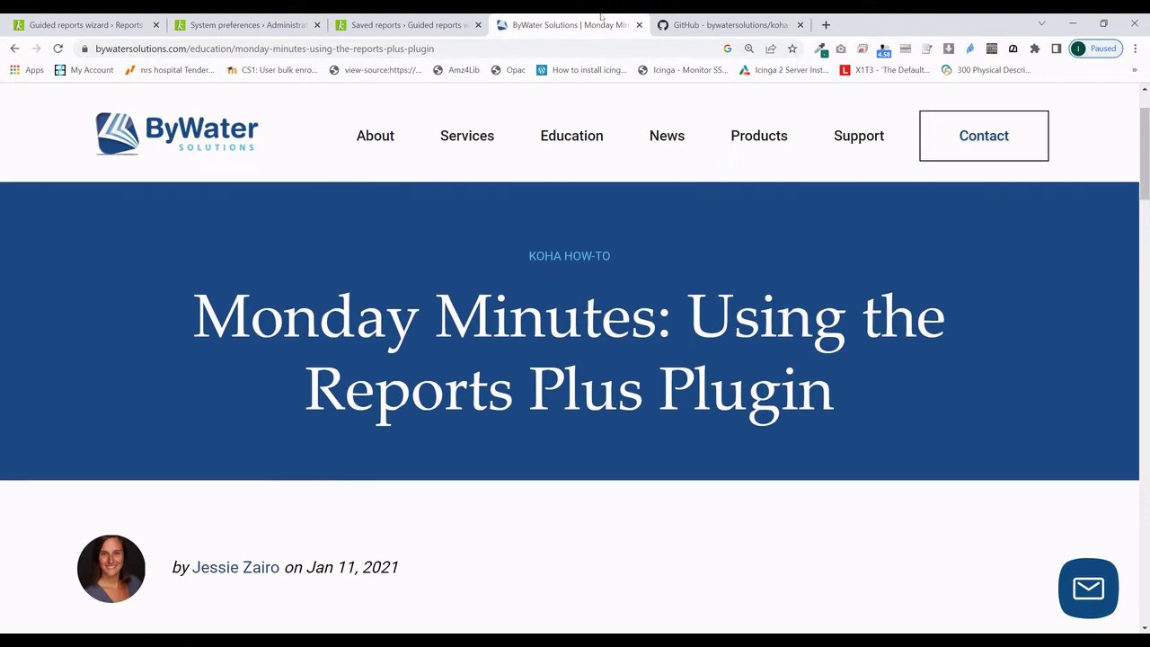
pyautogui.press('Down')
pyautogui.press('Down')
pyautogui.press('Down')
pyautogui.press('Down')
pyautogui.press('Down')
pyautogui.press('Down')
pyautogui.press('Down')
pyautogui.press('Down')
pyautogui.press('Down')
pyautogui.press('Down')
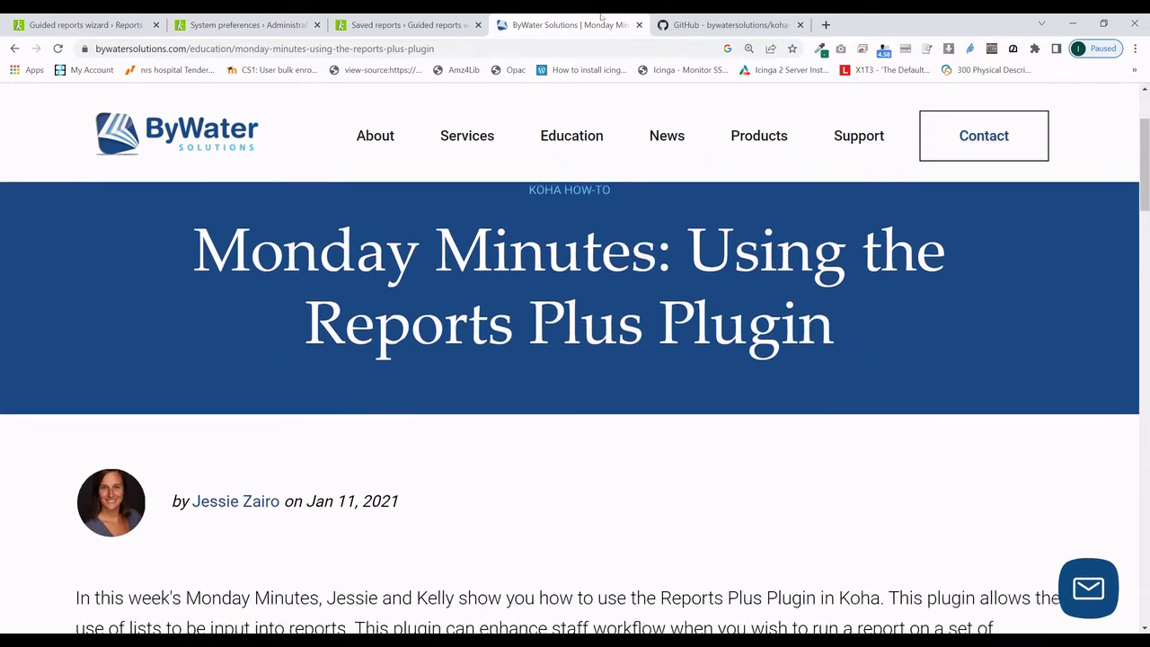
pyautogui.press('Down')
pyautogui.press('Down')
pyautogui.press('Down')
pyautogui.press('Down')
pyautogui.press('Down')
pyautogui.press('Down')
pyautogui.press('Down')
pyautogui.press('Down')
pyautogui.press('Down')
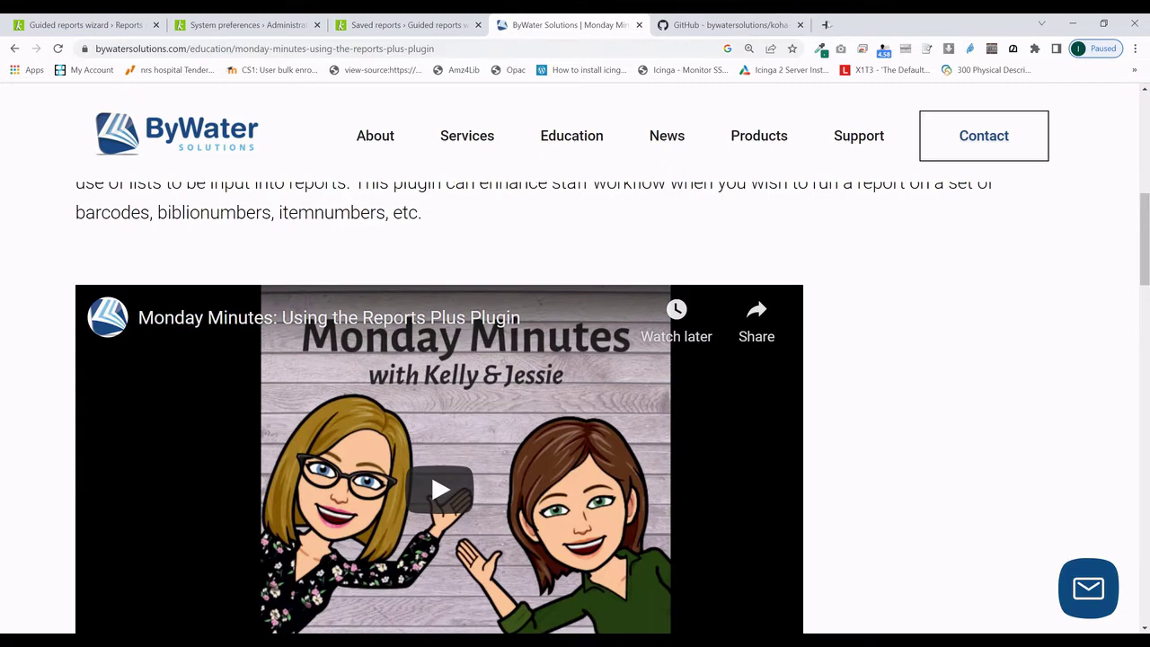
# Review the koha-plugin-reports-plus repository on GitHub, including its address and README introduction, then return to the ByWater article.
pyautogui.click(744, 20)
pyautogui.scroll(4, 491, 337)
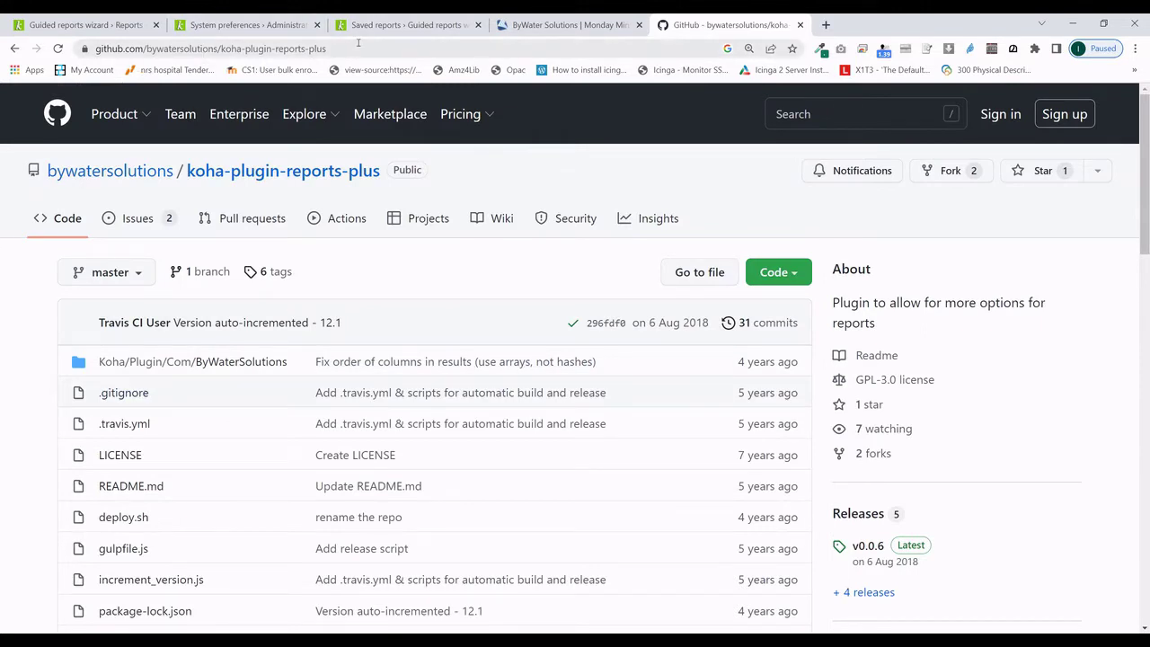
pyautogui.moveTo(357, 42); pyautogui.dragTo(90, 47)
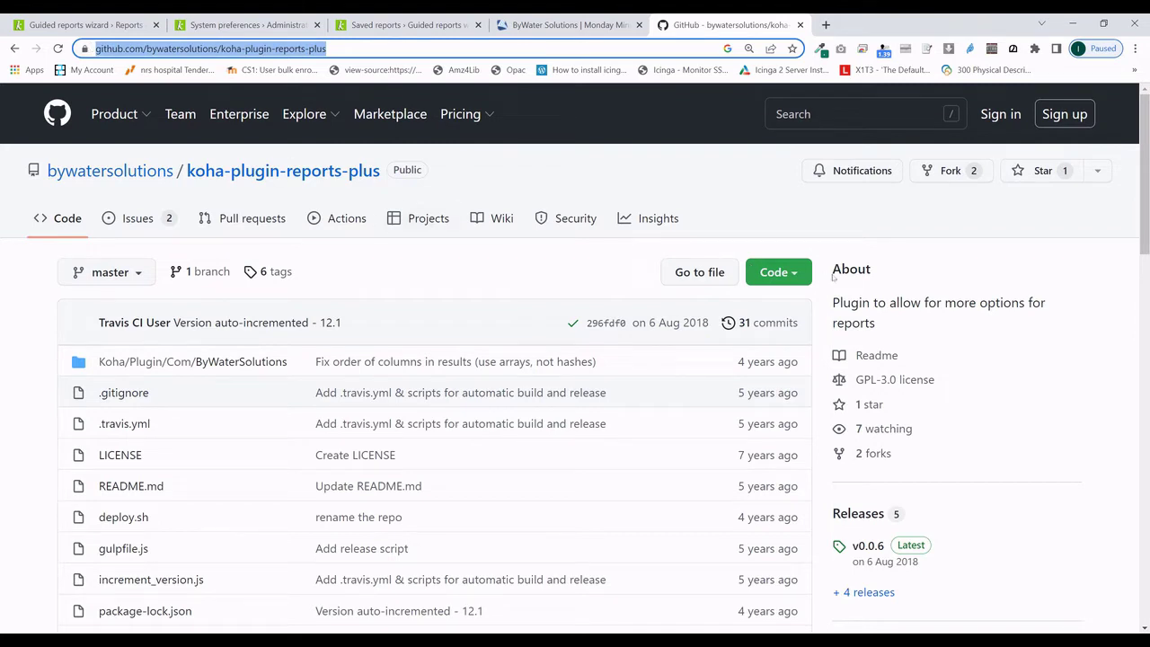
pyautogui.click(1130, 240)
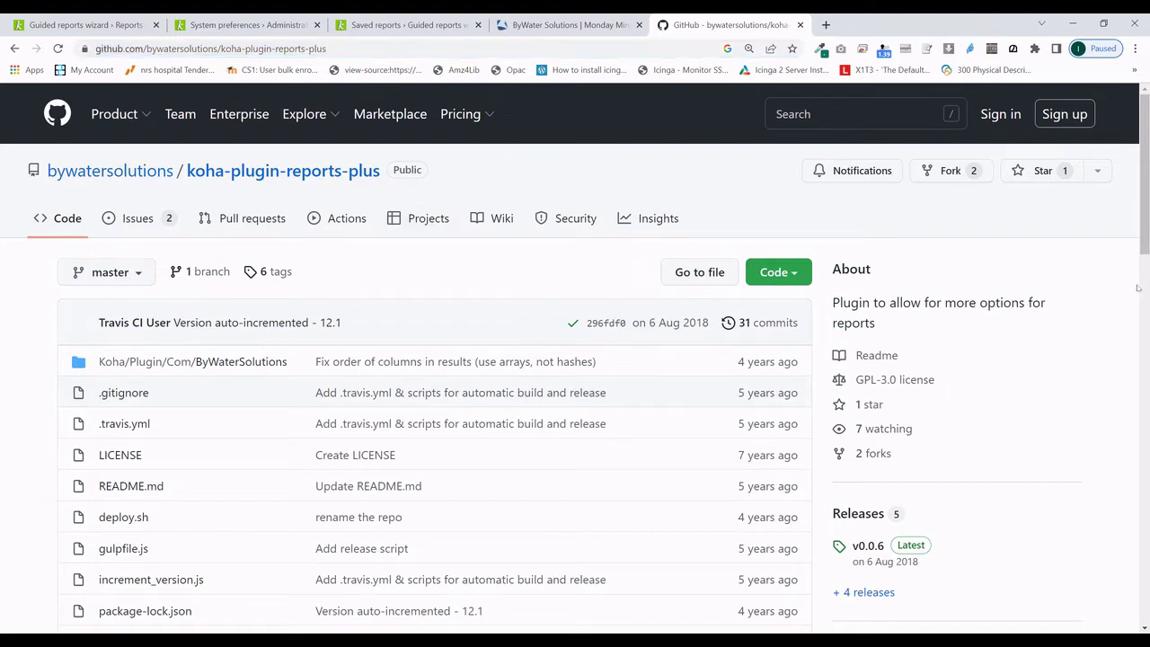
pyautogui.moveTo(1144, 241); pyautogui.dragTo(1144, 382)
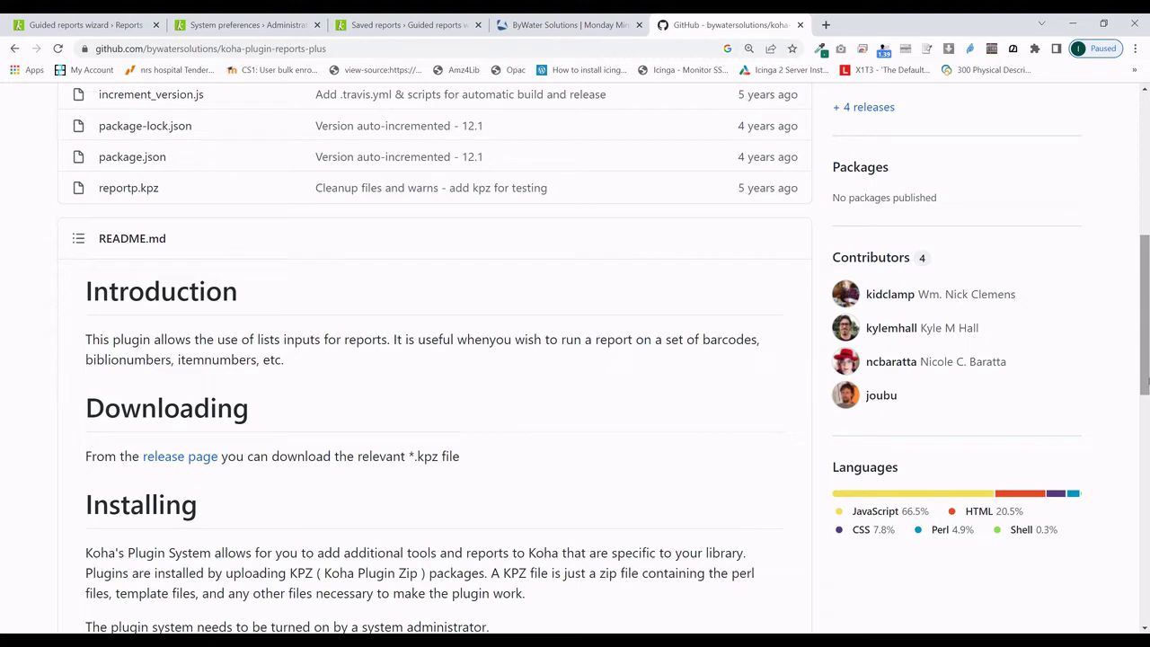
pyautogui.scroll(5, 1147, 382)
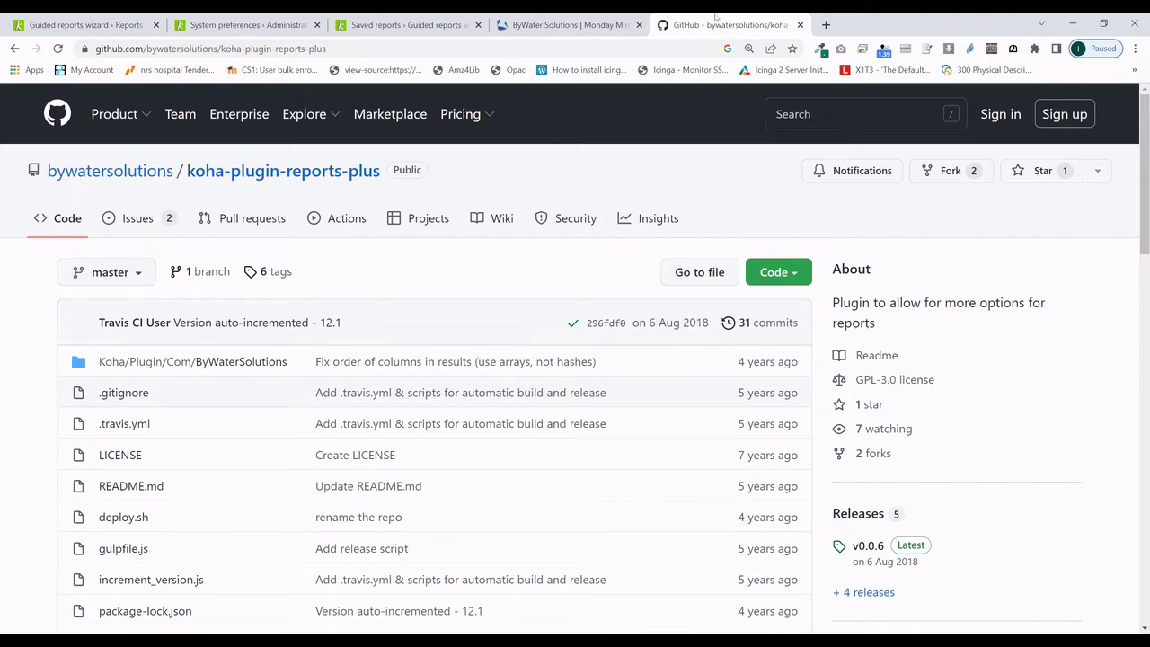
pyautogui.click(596, 22)
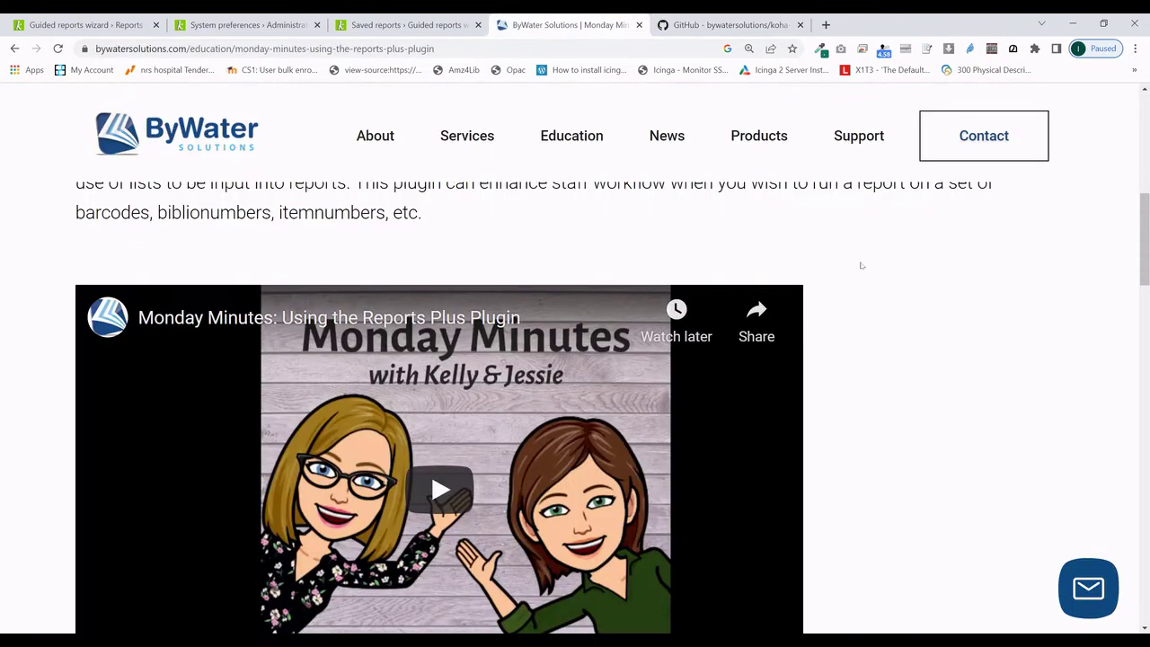
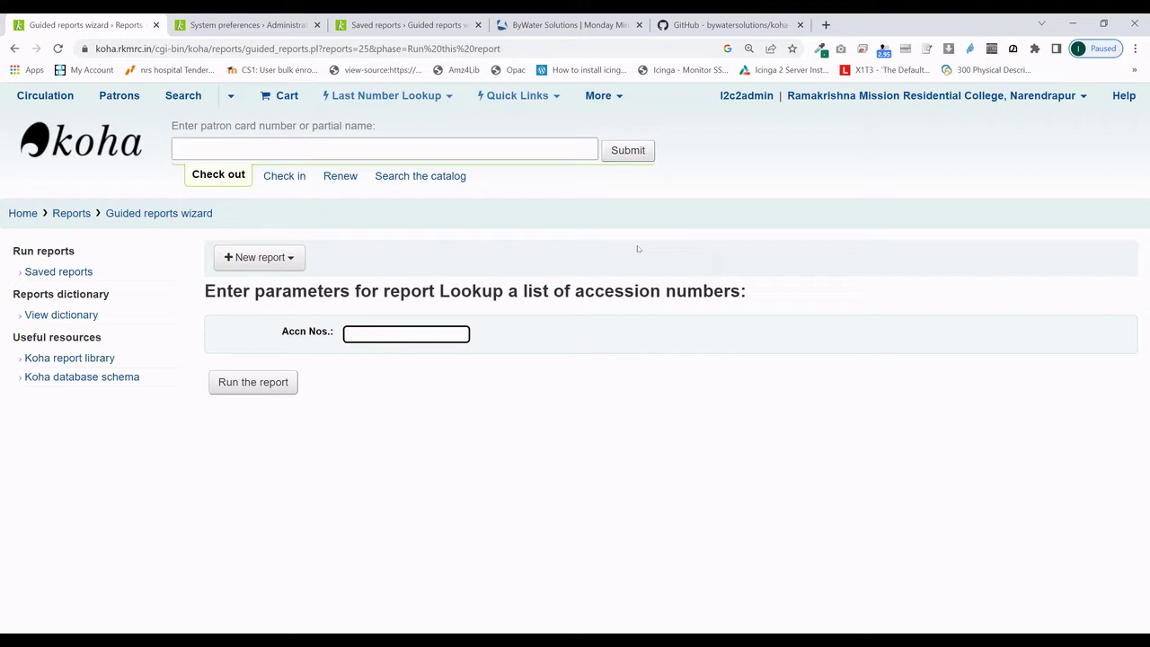
# Run the accession number lookup report for Accn Nos. 1234 and look over the results.
pyautogui.write('1234')
pyautogui.press('Return')
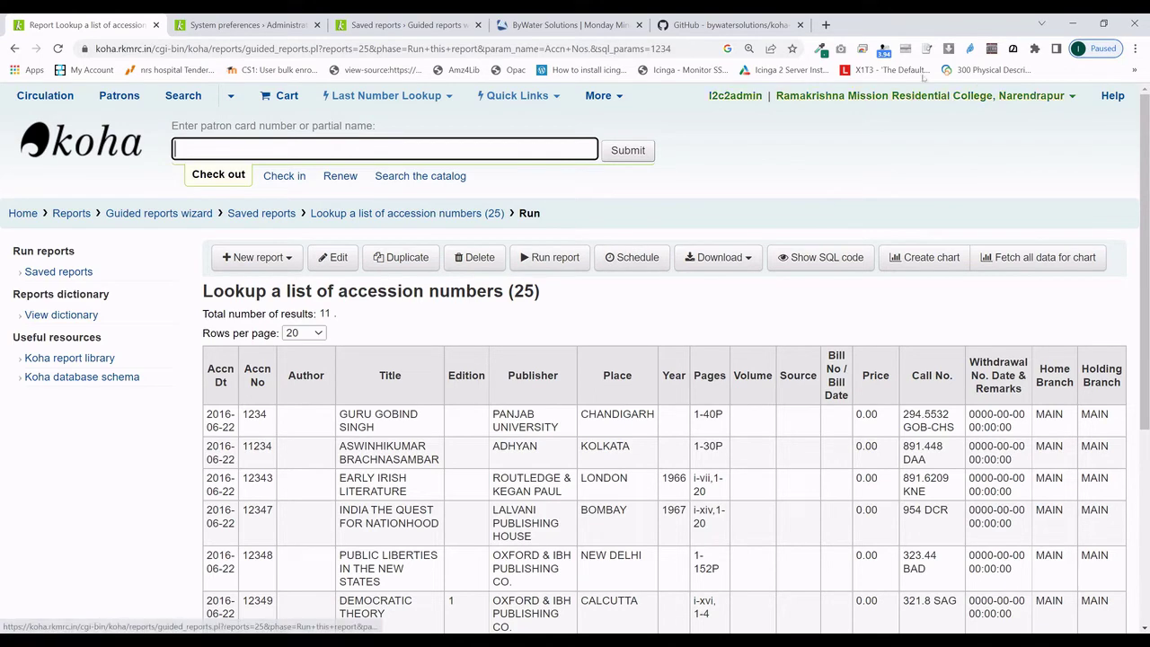
pyautogui.moveTo(1144, 262)
pyautogui.mouseDown()
pyautogui.moveTo(1144, 354)
pyautogui.moveTo(1144, 273)
pyautogui.mouseUp()
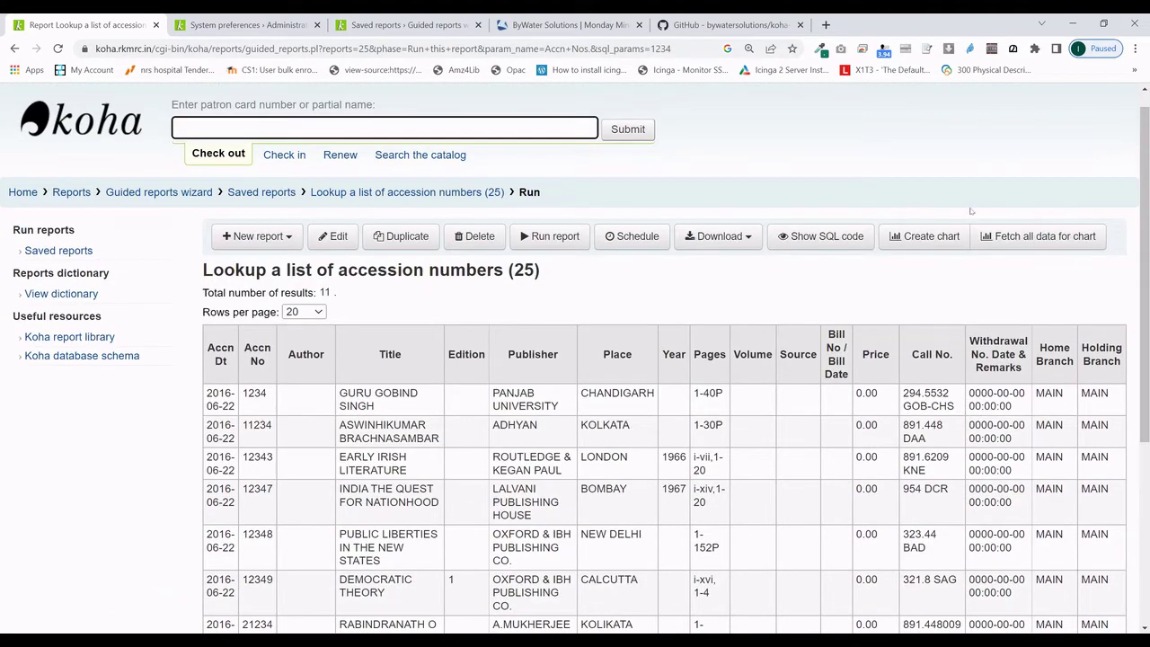
# Show the report's SQL code and examine the WHERE clause that matches items.barcode by REGEXP.
pyautogui.click(795, 235)
pyautogui.moveTo(1145, 247); pyautogui.dragTo(1145, 341)
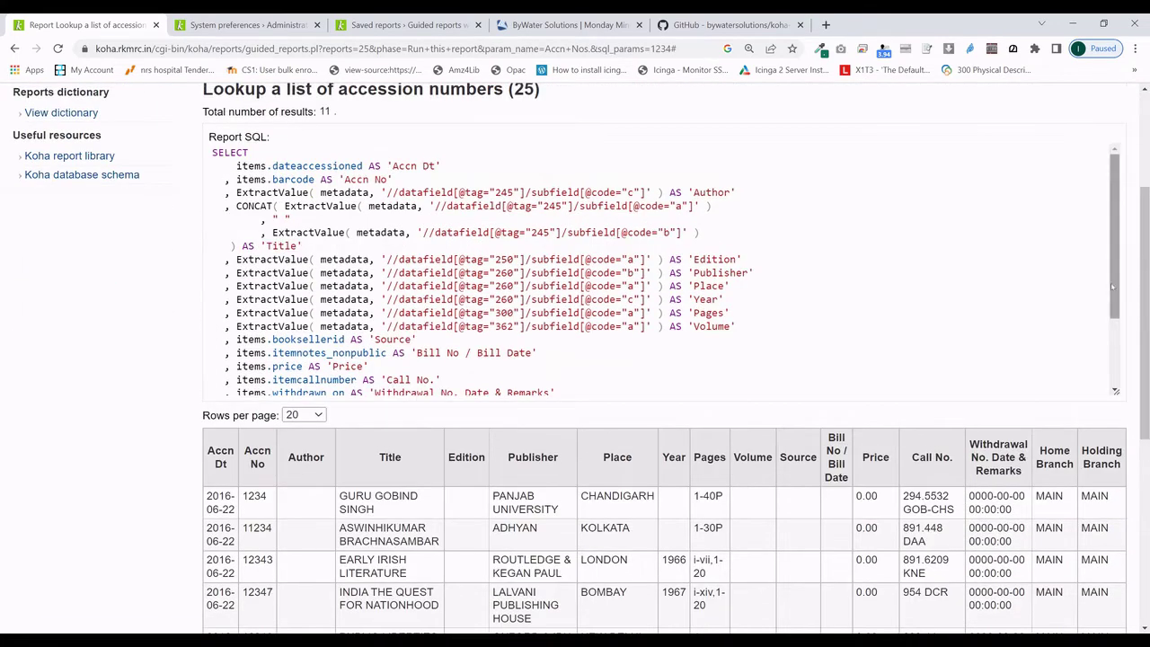
pyautogui.moveTo(1113, 290); pyautogui.dragTo(1119, 374)
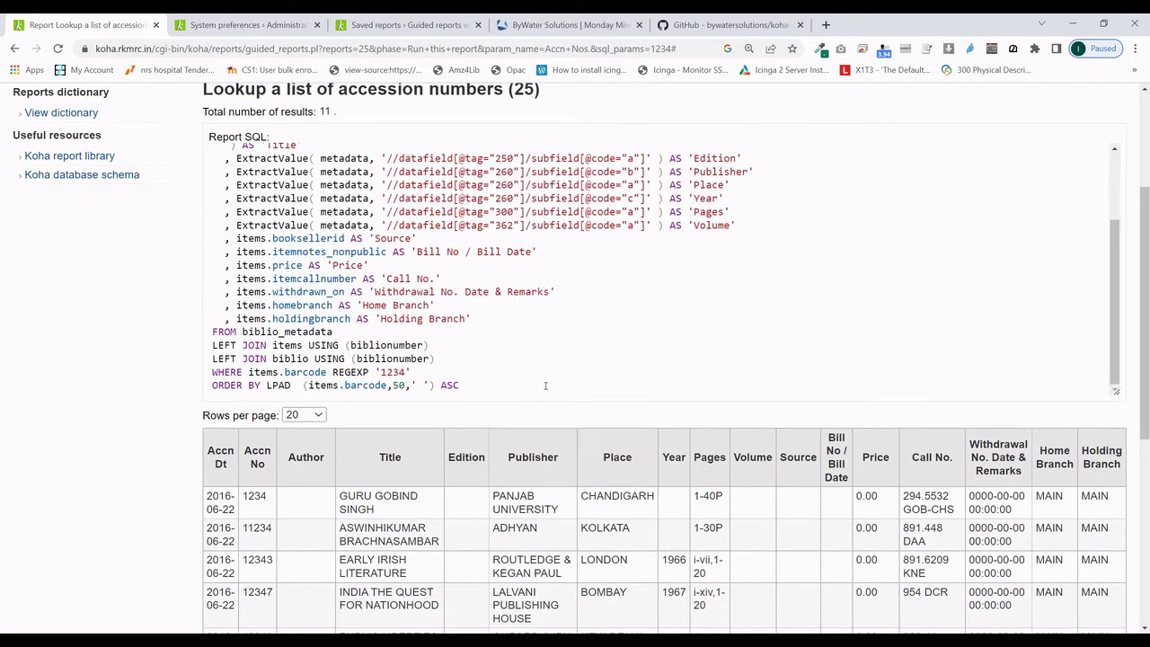
pyautogui.moveTo(210, 371); pyautogui.dragTo(415, 369)
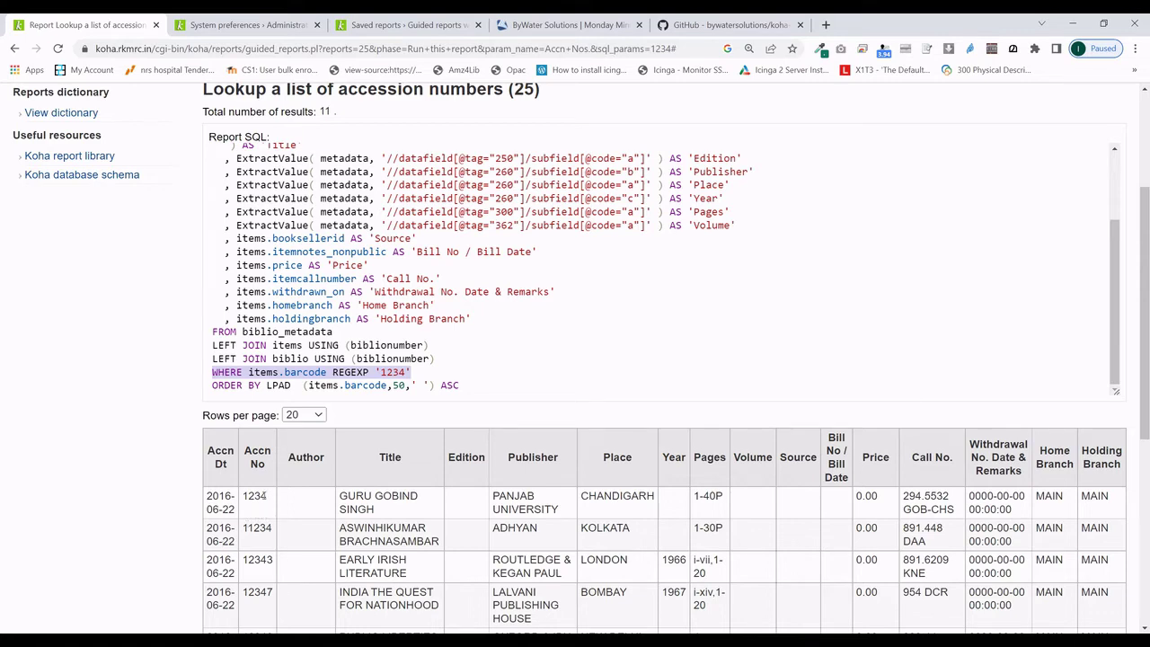
pyautogui.scroll(3, 1144, 270)
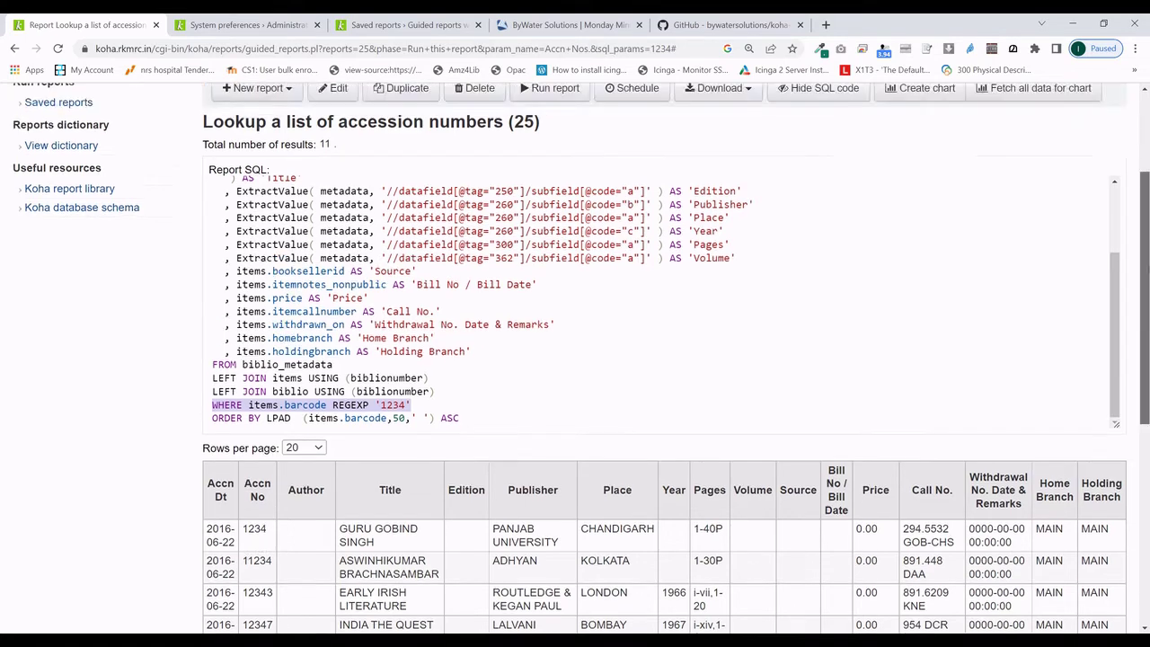
# Run the report again with the Accn Nos. parameter set to 1234|234.
pyautogui.click(569, 265)
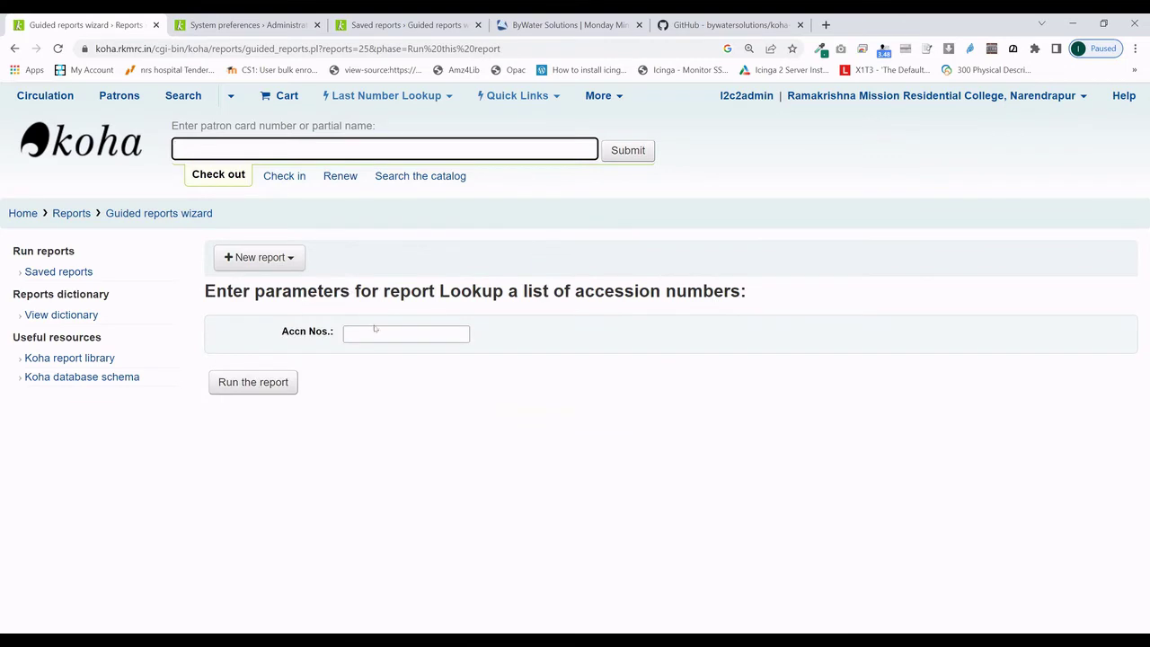
pyautogui.click(375, 328)
pyautogui.write('123')
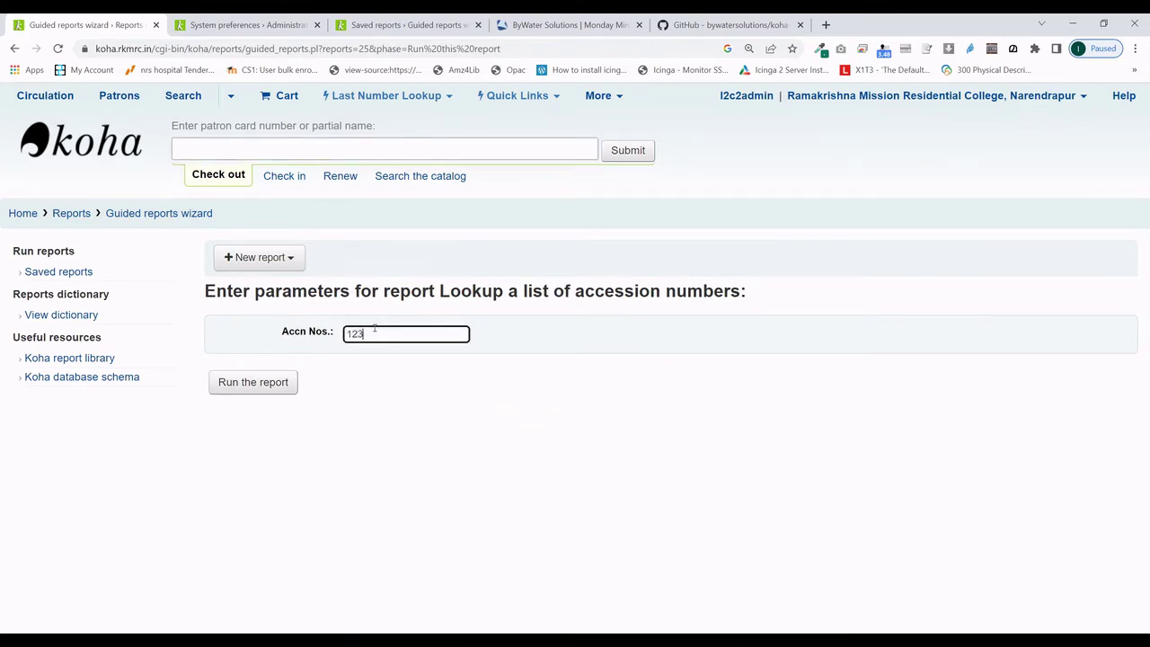
pyautogui.write('4,')
pyautogui.press('BackSpace')
pyautogui.write('|234')
pyautogui.click(248, 383)
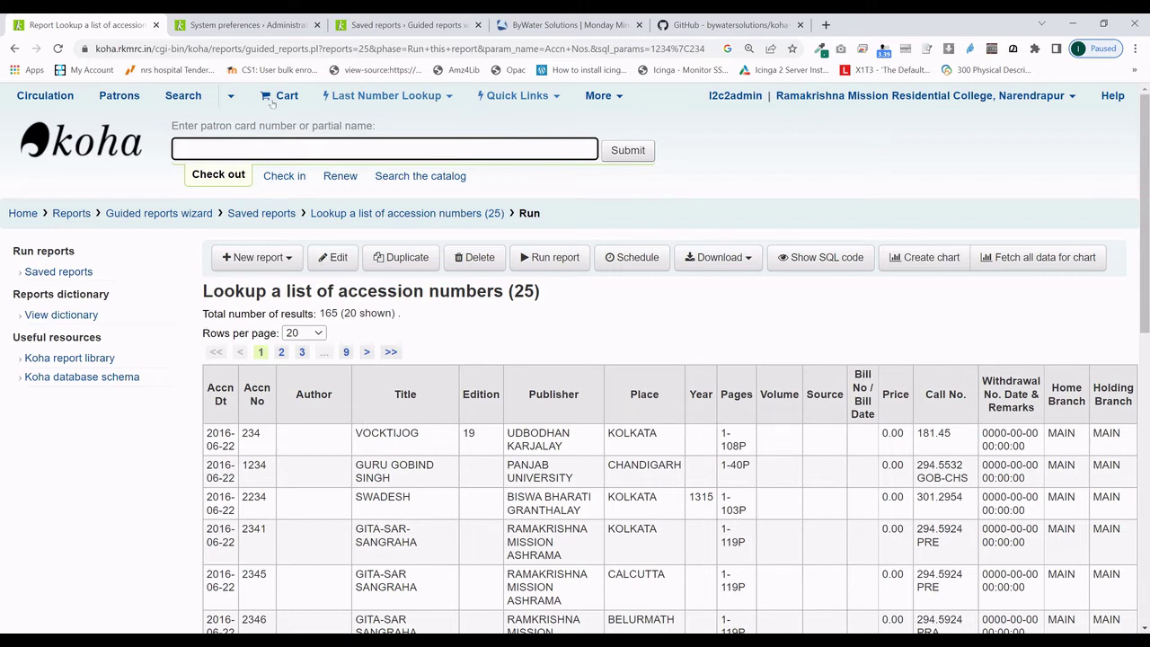
# In the IntranetUserJS system preference, delete the opening comment marker /* and its empty line above the regexBuilder function.
pyautogui.click(268, 17)
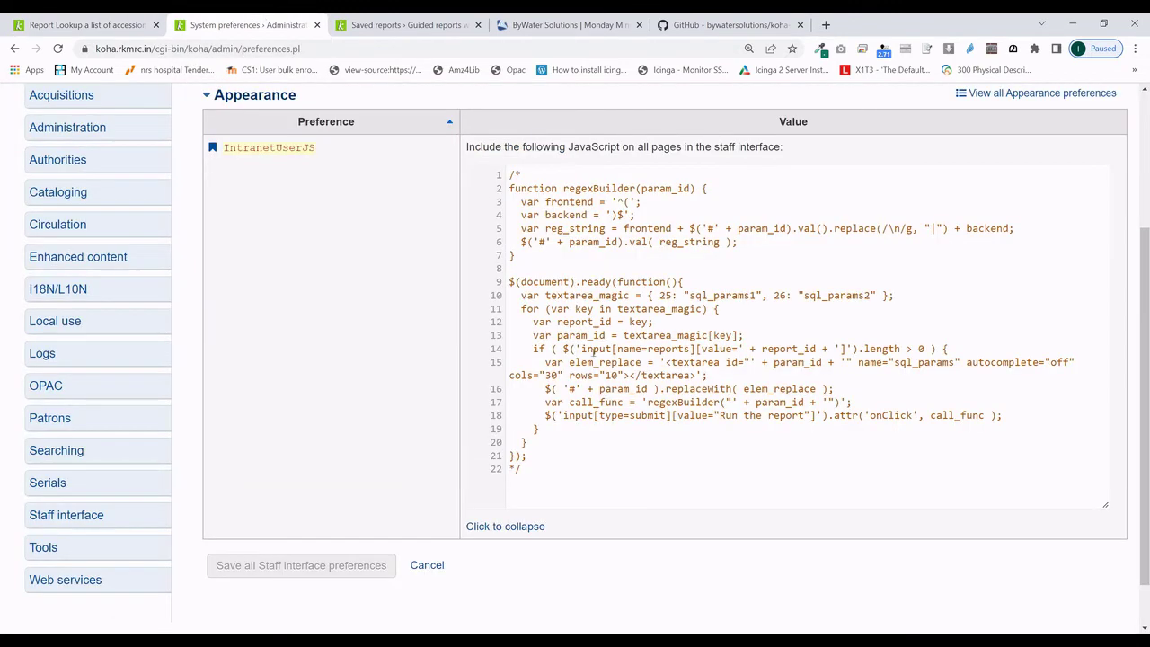
pyautogui.click(548, 176)
pyautogui.press('BackSpace')
pyautogui.press('BackSpace')
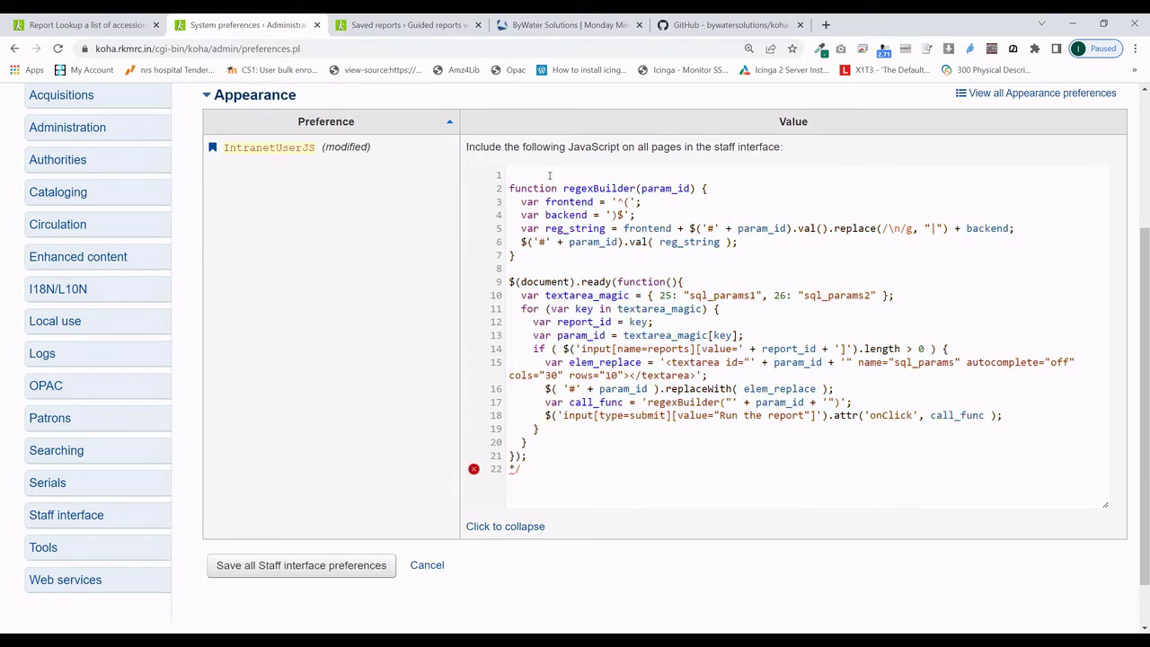
pyautogui.press('Delete')
# Delete the closing comment marker */ at the end of the IntranetUserJS code and save all Staff interface preferences.
pyautogui.press('Down')
pyautogui.press('Down')
pyautogui.press('Down')
pyautogui.press('Down')
pyautogui.press('Down')
pyautogui.press('Down')
pyautogui.press('Down')
pyautogui.press('Down')
pyautogui.press('Down')
pyautogui.hotkey('shift', 'Right')
pyautogui.hotkey('shift', 'Right')
pyautogui.press('Delete')
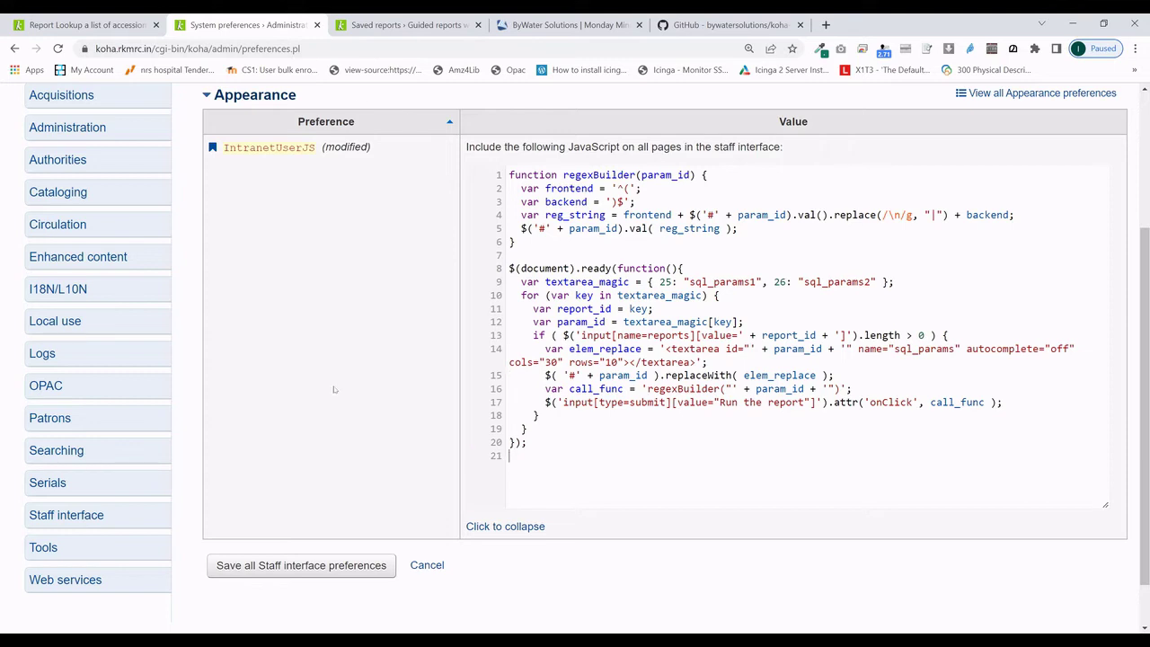
pyautogui.click(305, 573)
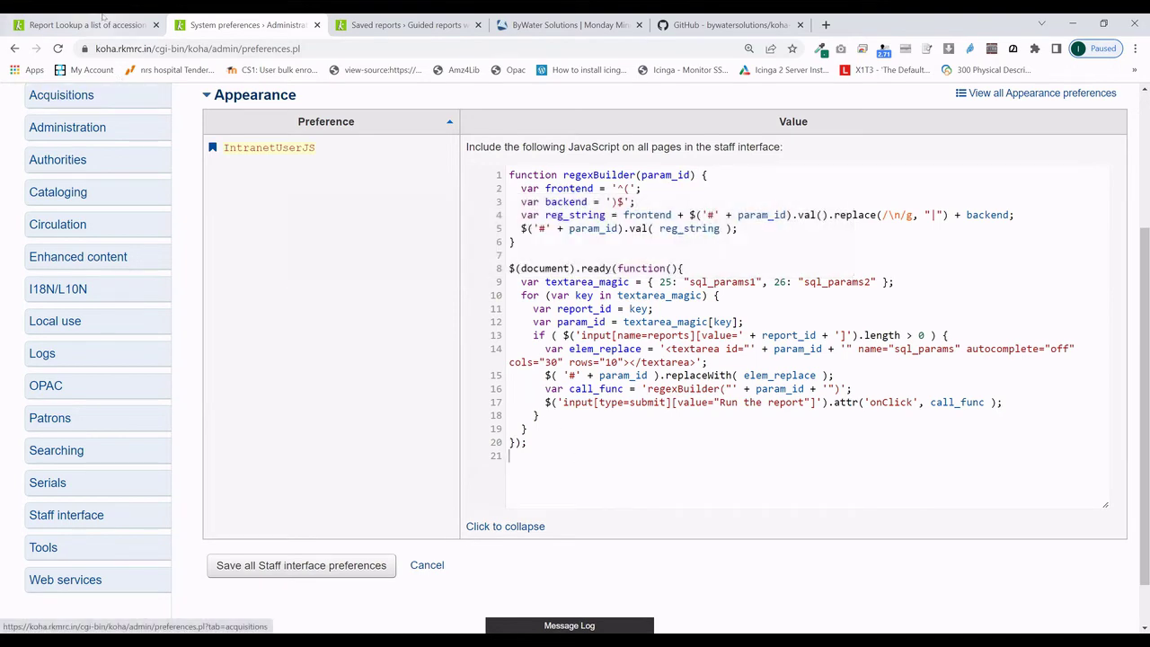
# Rerun the lookup report for accession numbers 1234, 11234 and 23456, one per line, and view its download formats.
pyautogui.click(85, 24)
pyautogui.click(563, 257)
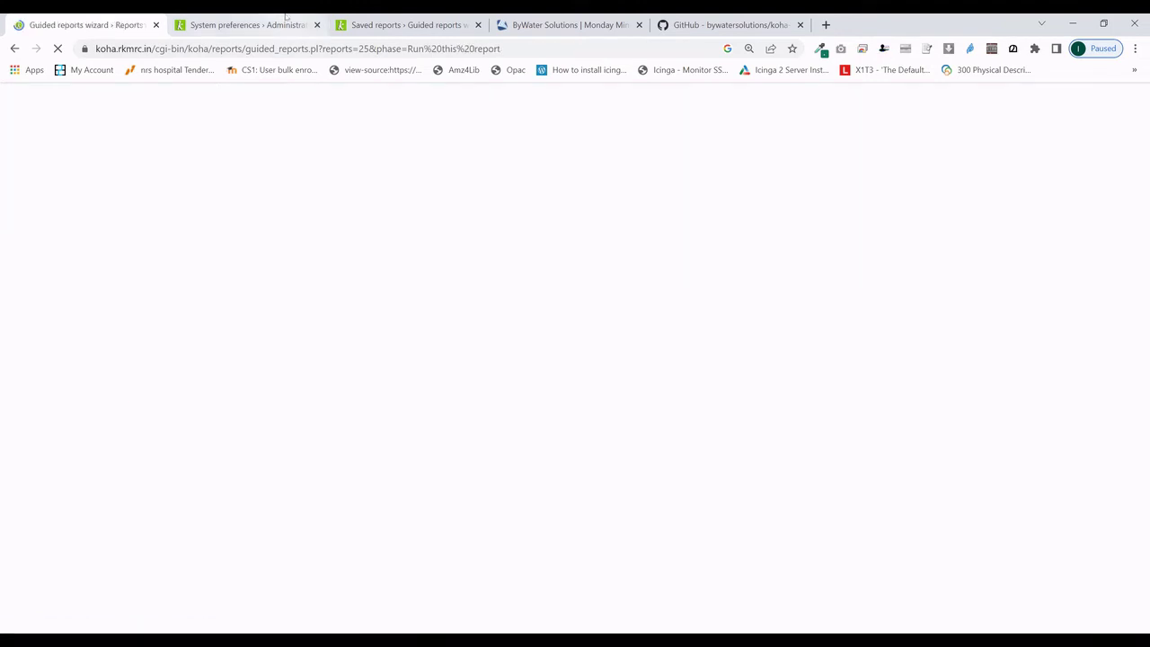
pyautogui.hotkey('ctrl', 'Tab')
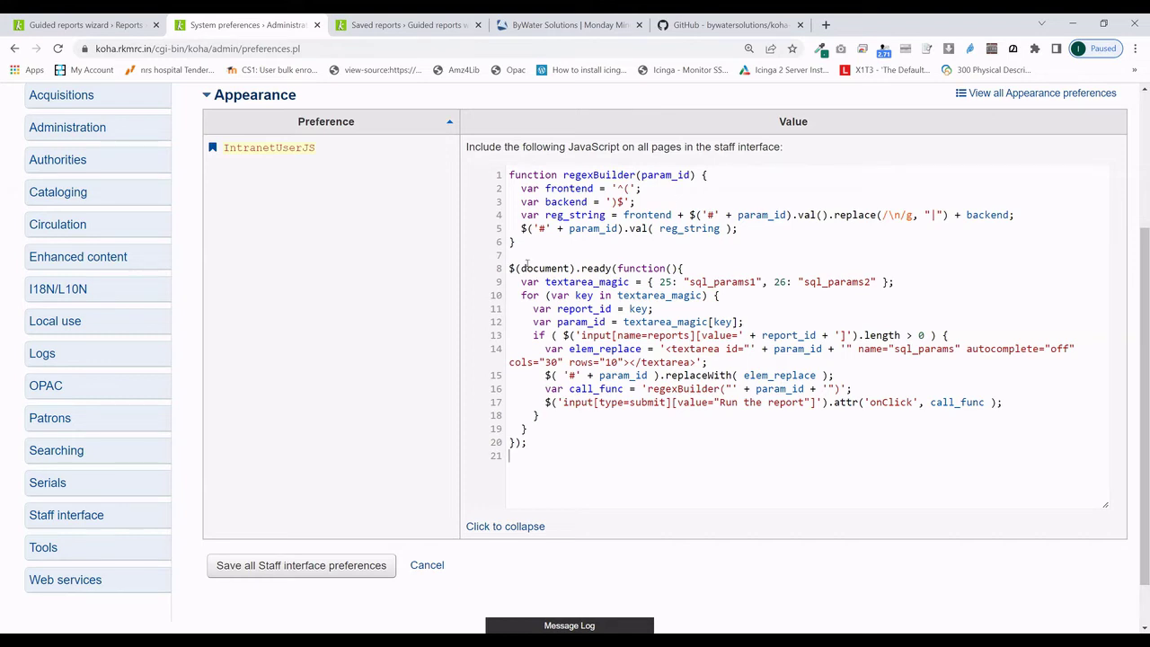
pyautogui.click(34, 18)
pyautogui.click(389, 374)
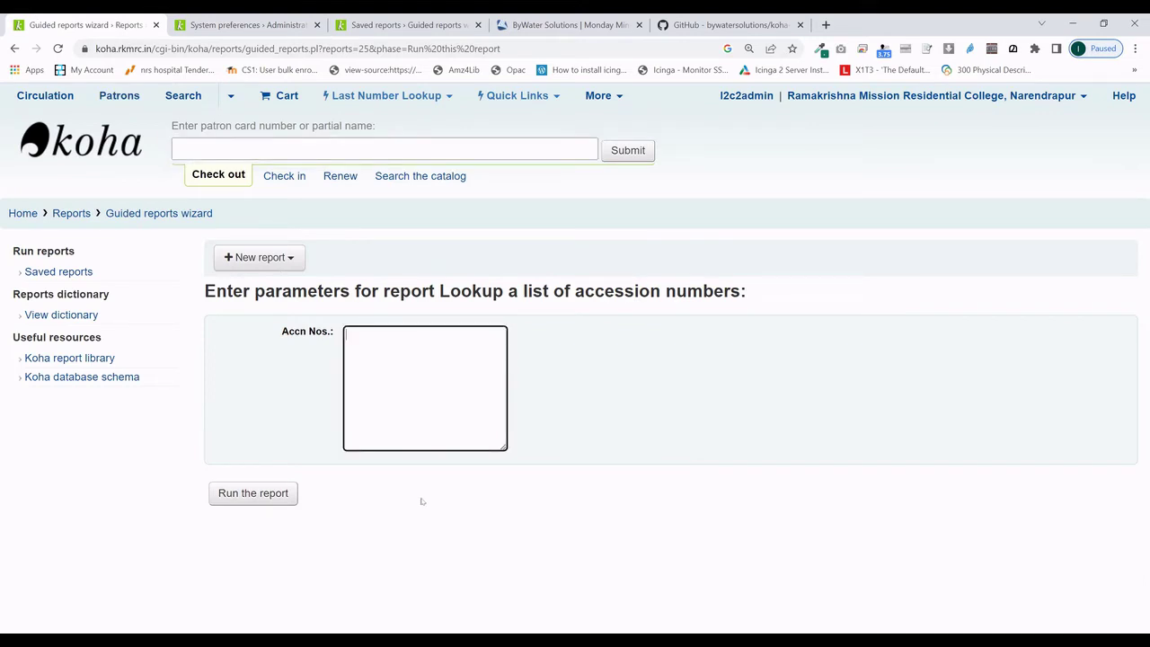
pyautogui.write('1234 11234')
pyautogui.press('Return')
pyautogui.write('23456')
pyautogui.click(235, 496)
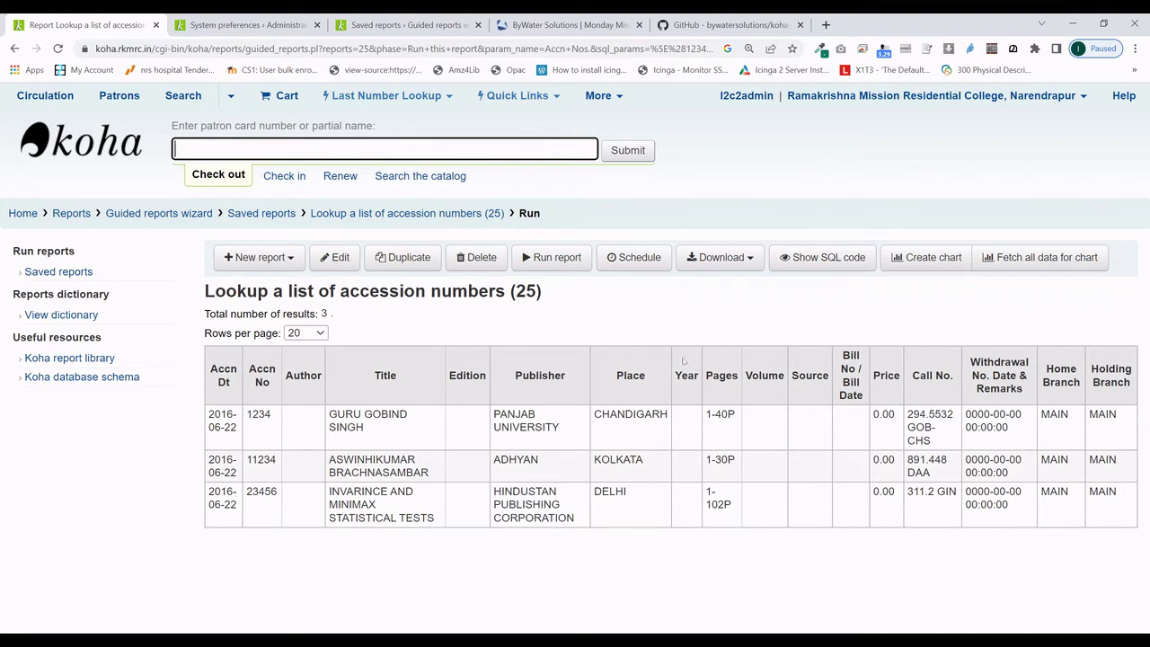
pyautogui.click(750, 268)
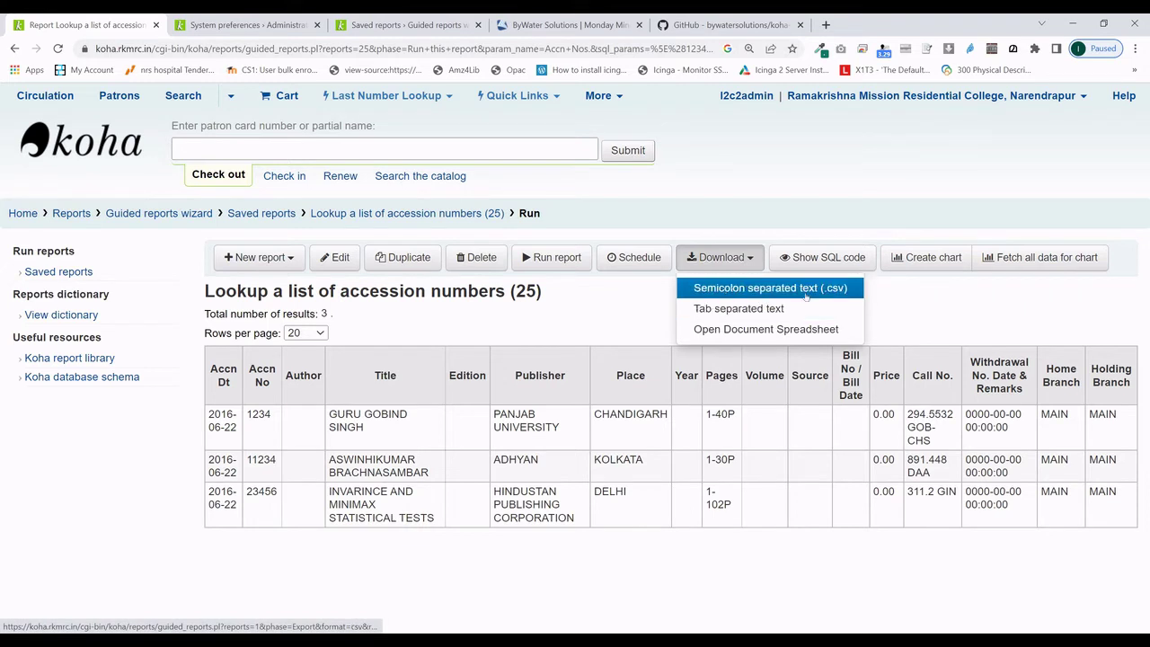
pyautogui.click(953, 308)
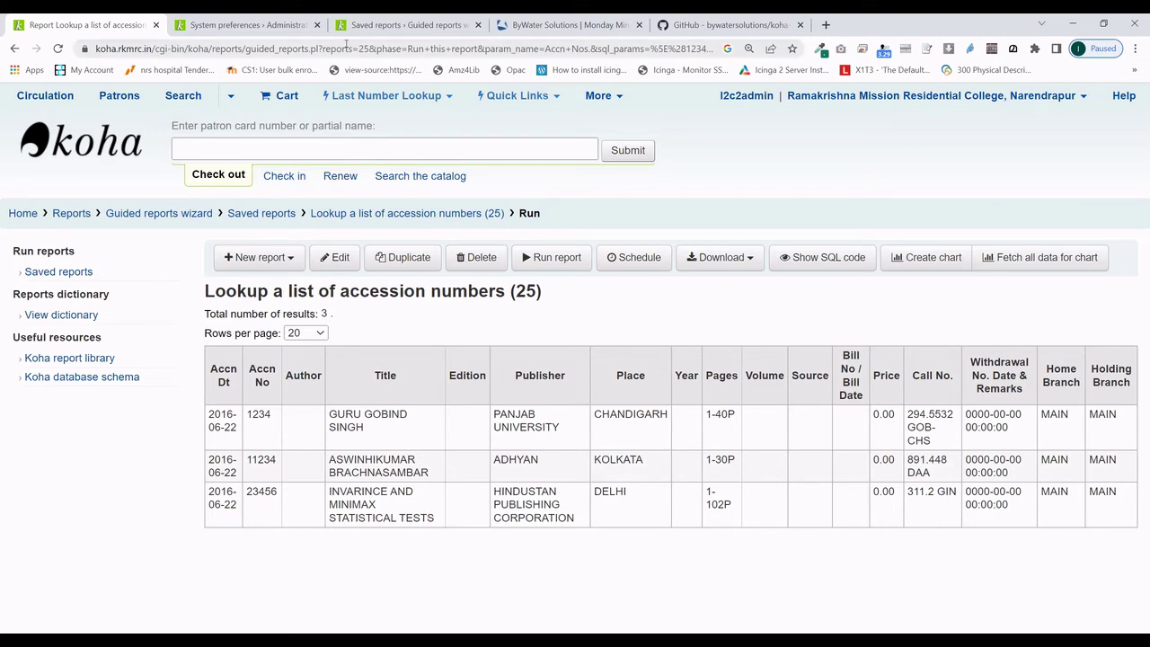
# Examine the document-ready block of the IntranetUserJS code enlarged, highlighting the textarea_magic entry for report 25.
pyautogui.click(267, 32)
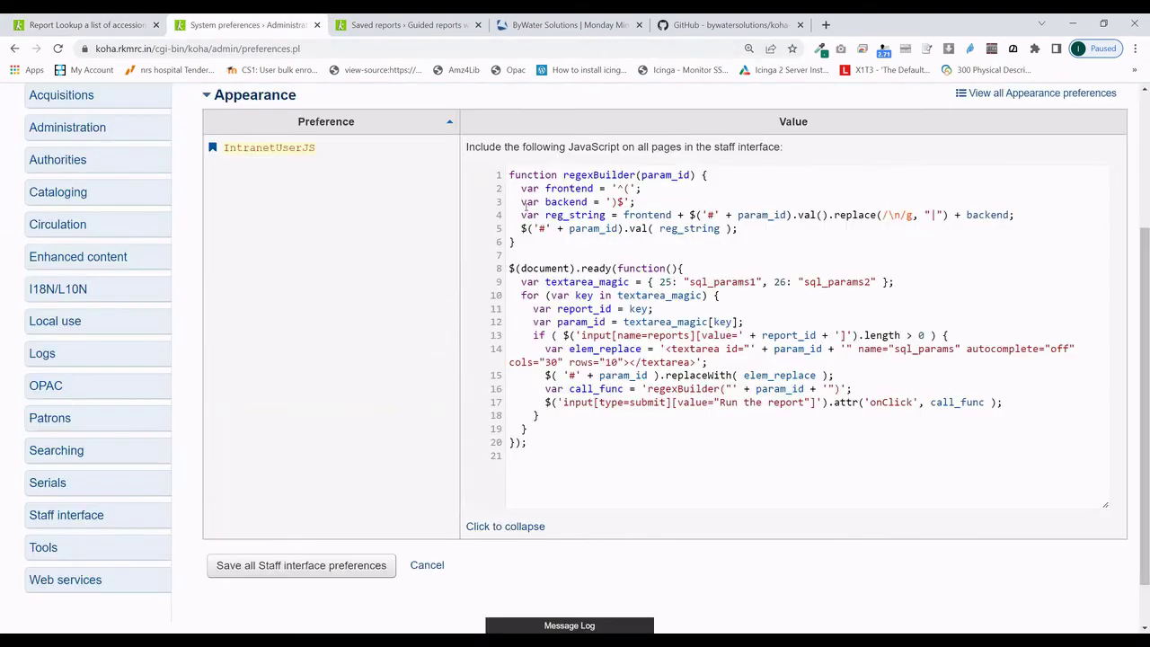
pyautogui.moveTo(509, 262); pyautogui.dragTo(608, 444)
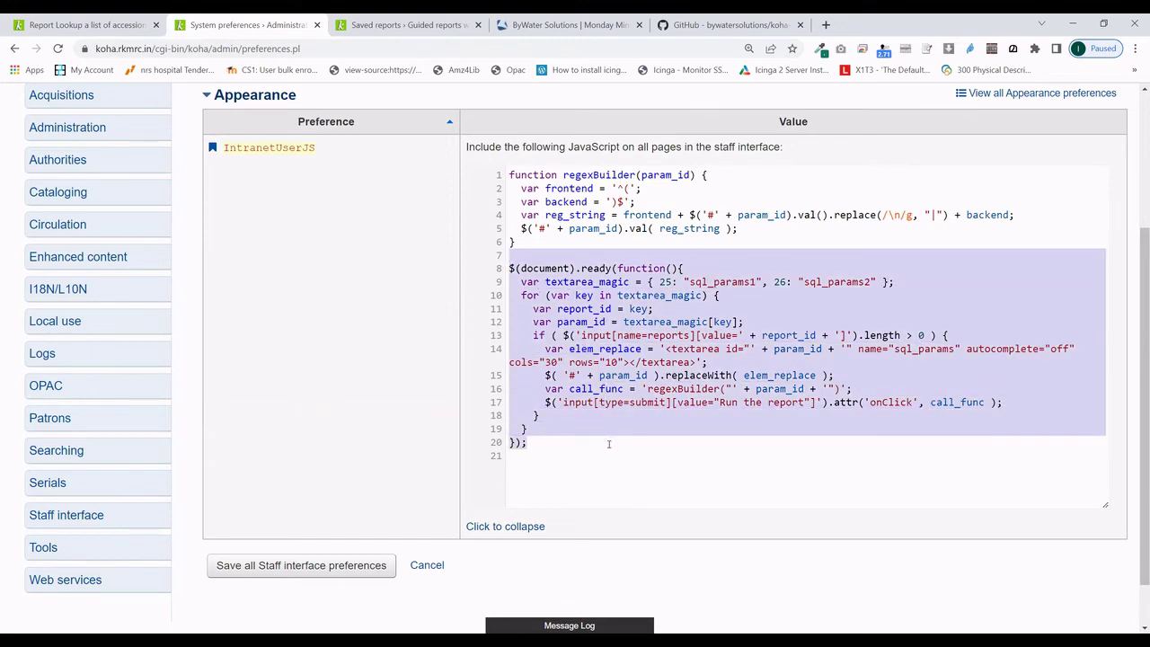
pyautogui.hotkey('ctrl', '+')
pyautogui.hotkey('ctrl', '+')
pyautogui.moveTo(1144, 285); pyautogui.dragTo(1146, 359)
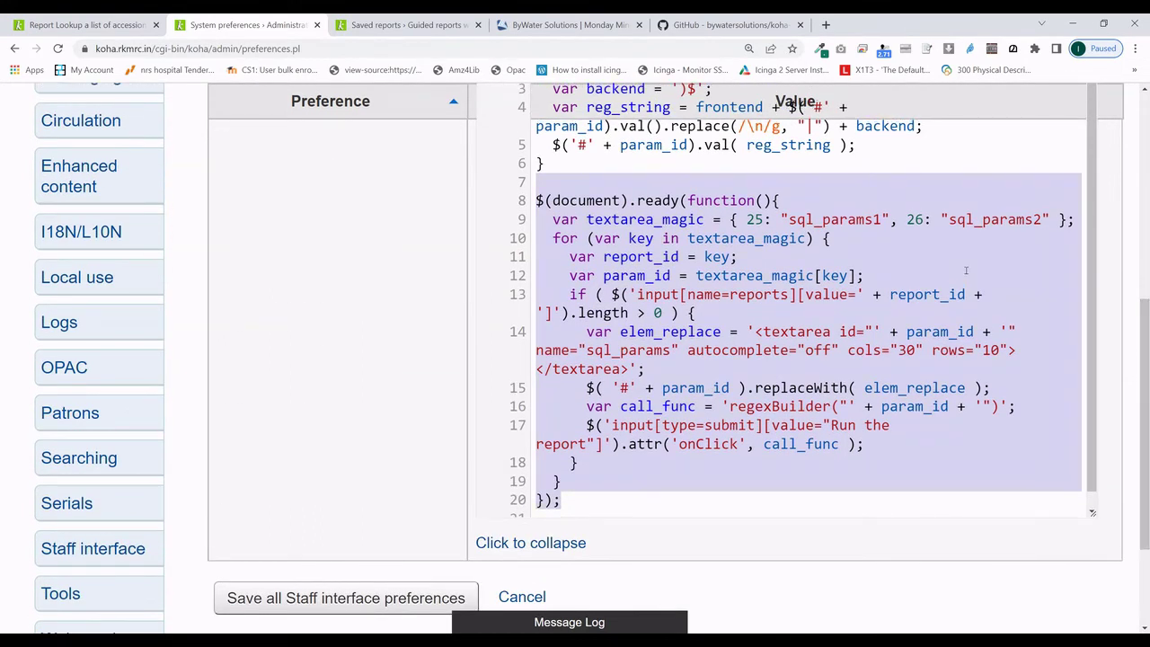
pyautogui.click(934, 282)
pyautogui.moveTo(552, 219); pyautogui.dragTo(900, 219)
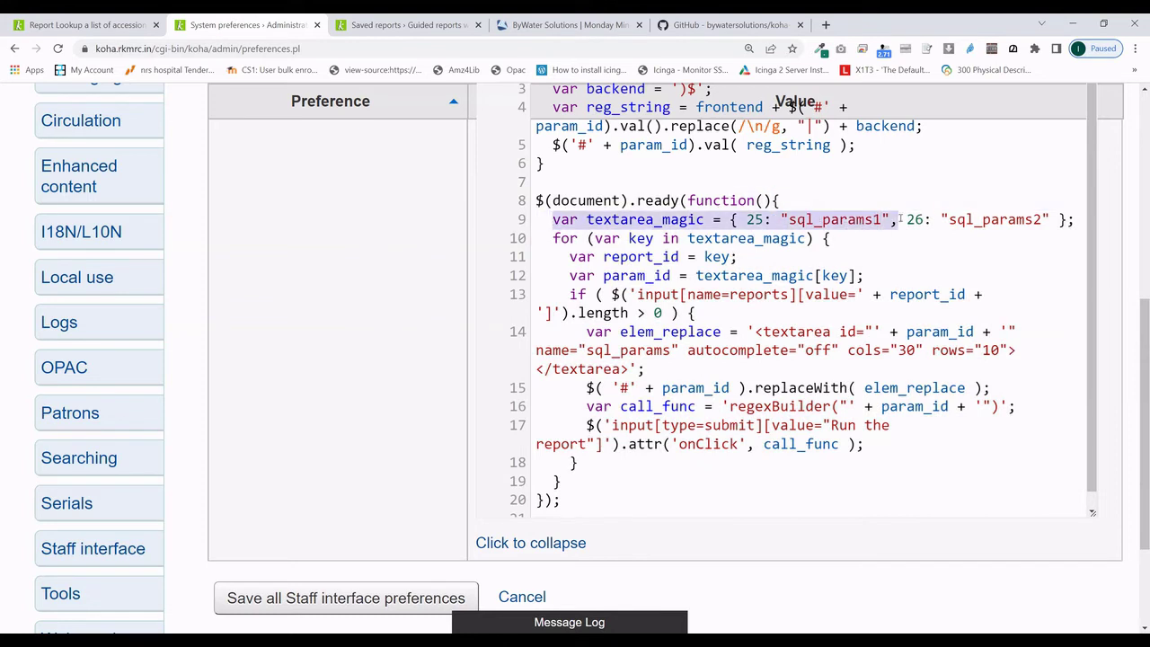
# Compare the report ID 25 in the textarea_magic line with the reports value in the accession lookup report's URL.
pyautogui.click(977, 219)
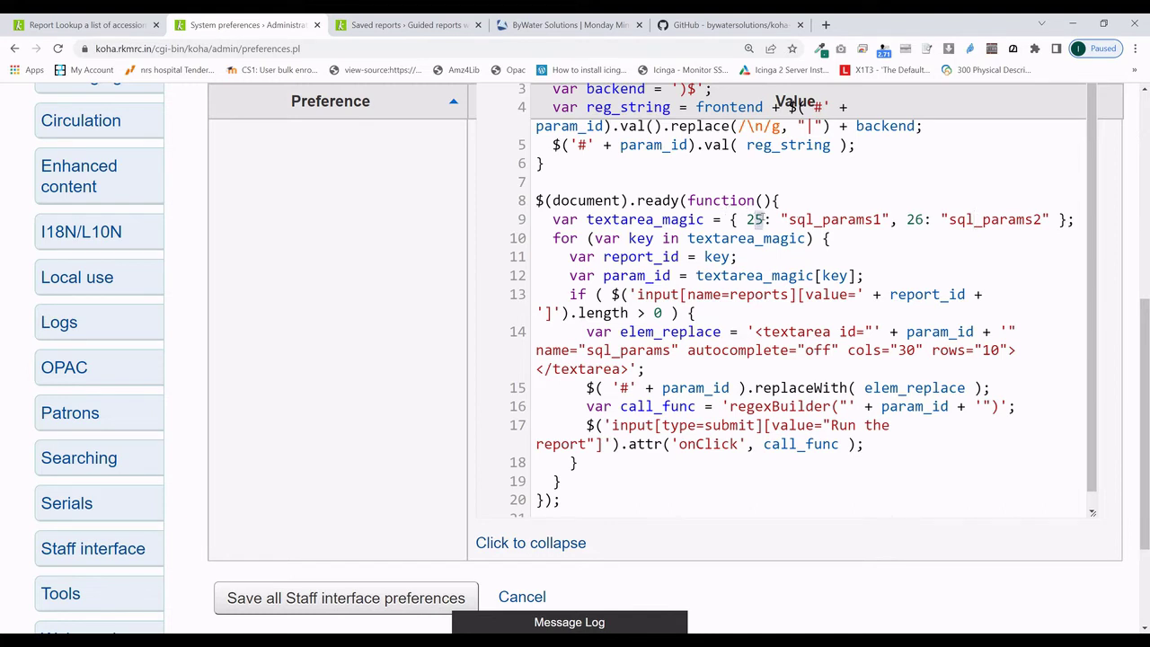
pyautogui.click(763, 220)
pyautogui.hotkey('shift', 'Left')
pyautogui.hotkey('shift', 'Left')
pyautogui.click(115, 15)
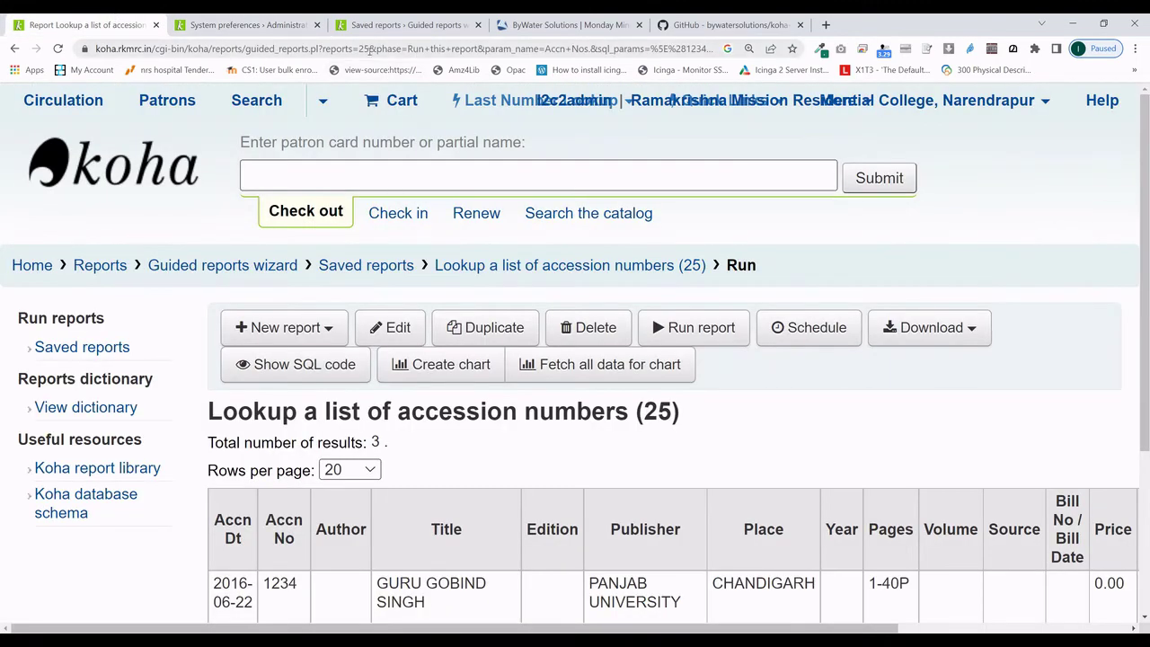
pyautogui.click(360, 49)
pyautogui.doubleClick(379, 48)
# Review the whole IntranetUserJS code and the result table of the accession number lookup report.
pyautogui.click(216, 25)
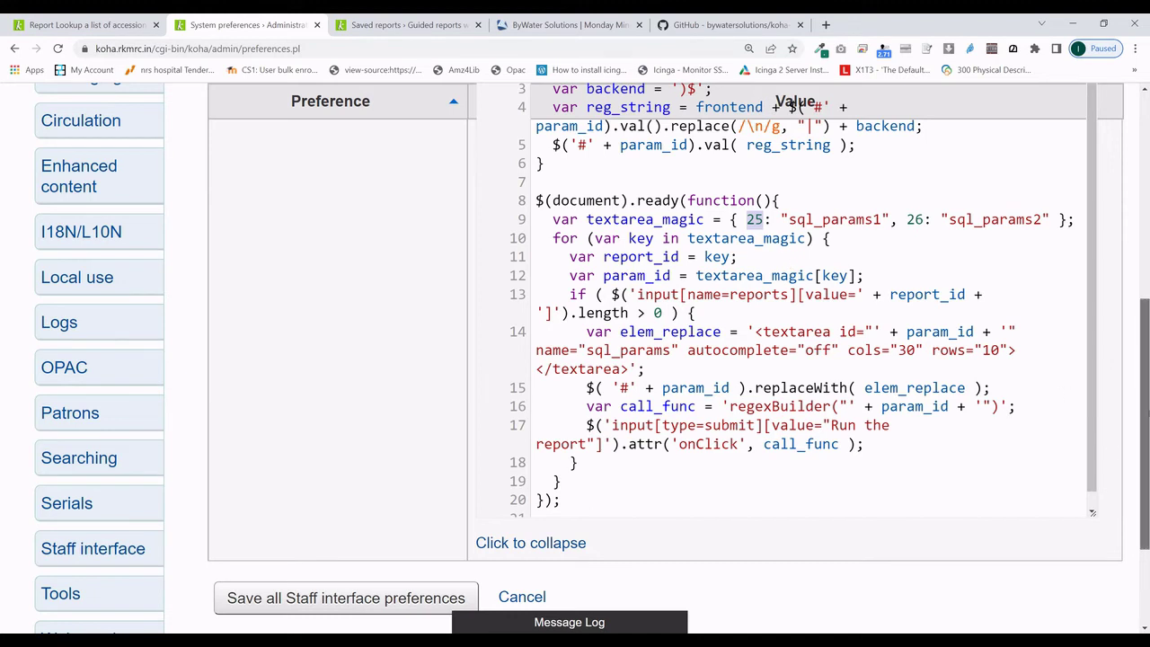
pyautogui.scroll(2, 607, 399)
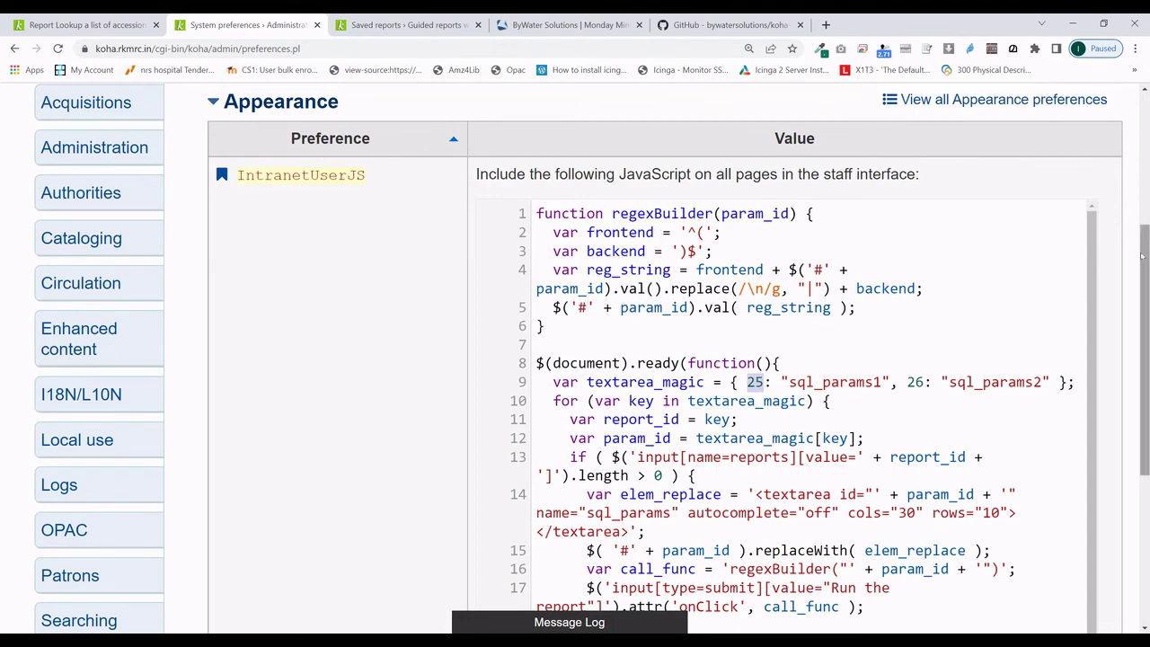
pyautogui.moveTo(1093, 273); pyautogui.dragTo(1145, 426)
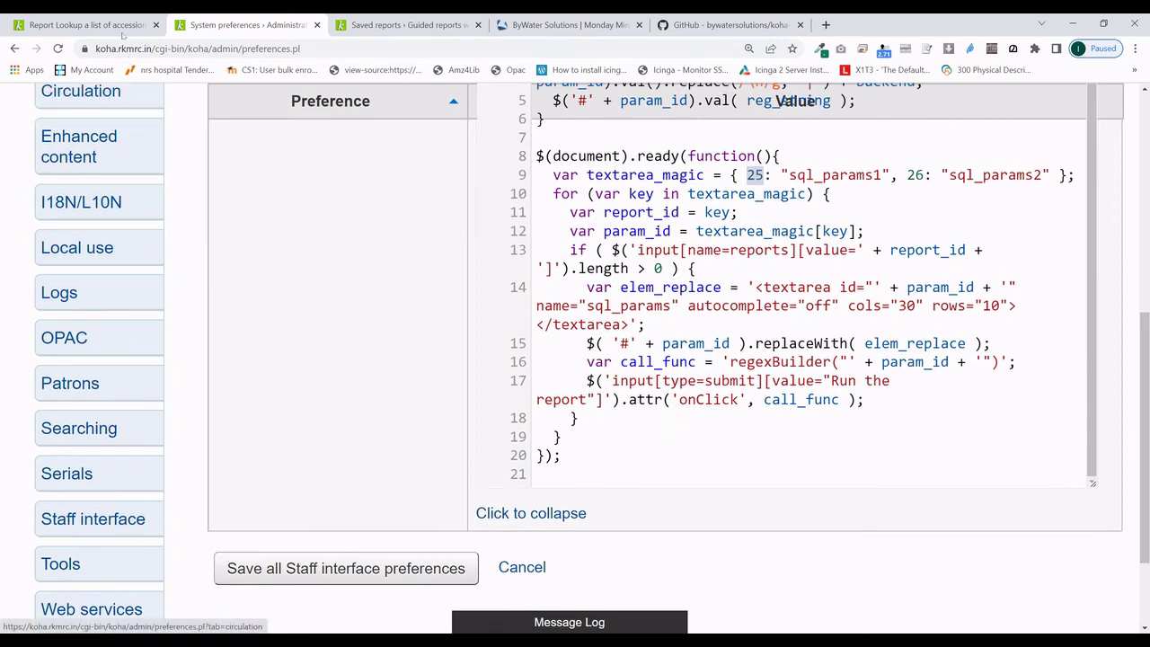
pyautogui.click(117, 25)
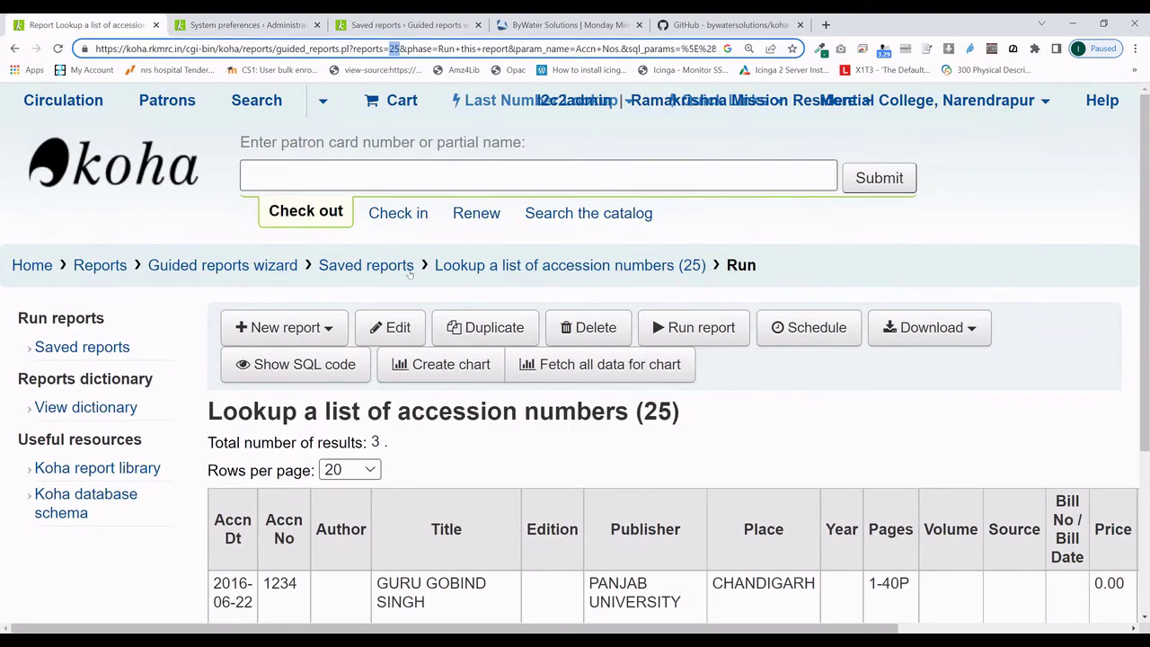
pyautogui.click(923, 414)
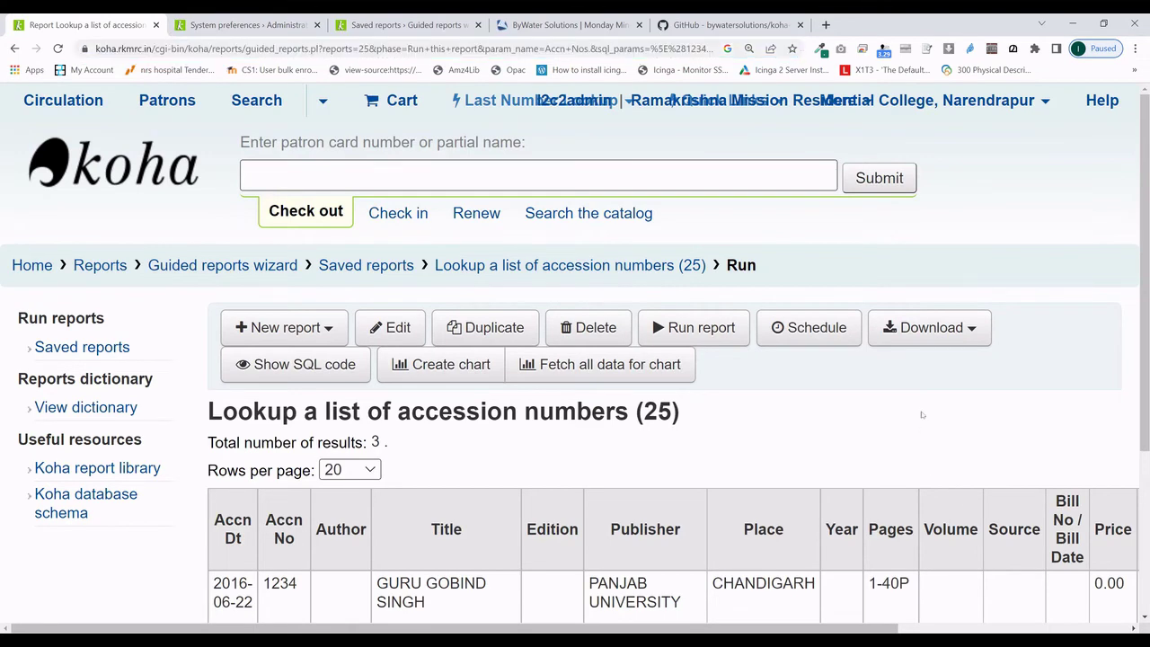
pyautogui.scroll(-3, 922, 414)
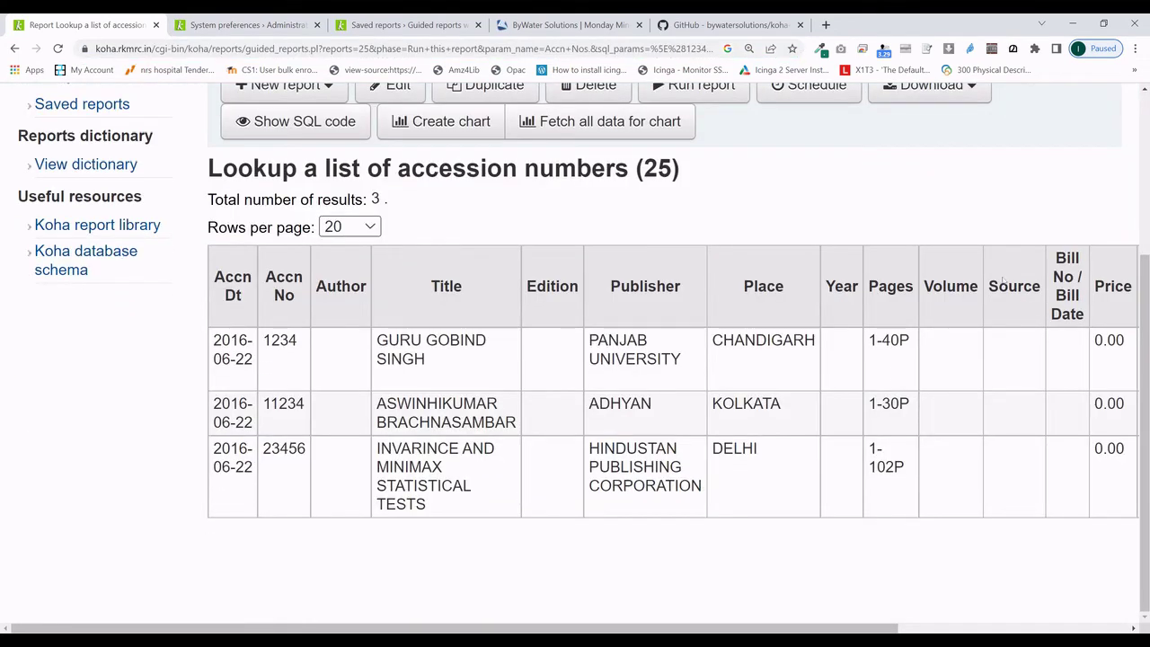
pyautogui.scroll(3, 972, 280)
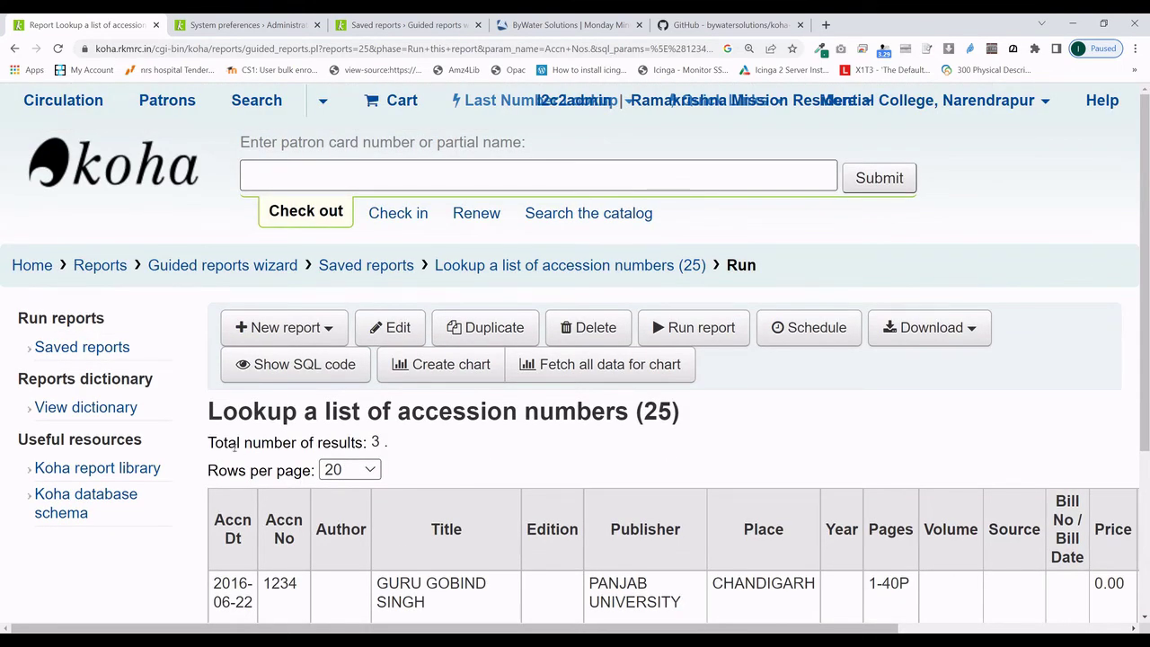
# Find report 26, Look up a list of patrons, among the saved Custom Reports and open its run form.
pyautogui.click(406, 24)
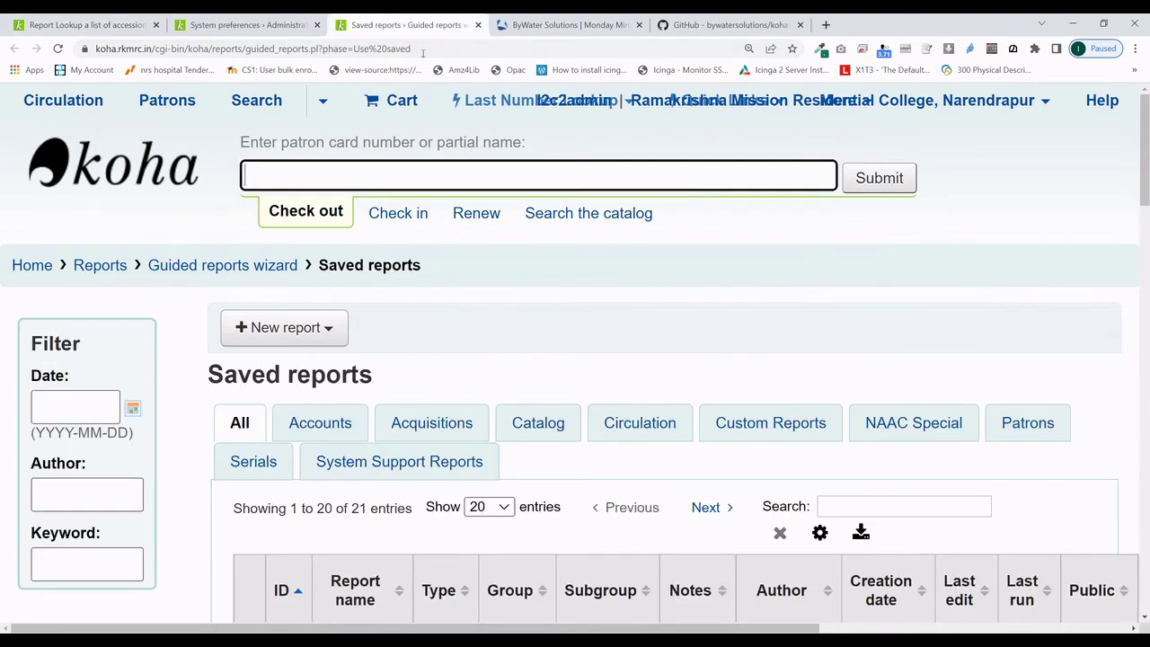
pyautogui.scroll(-6, 839, 294)
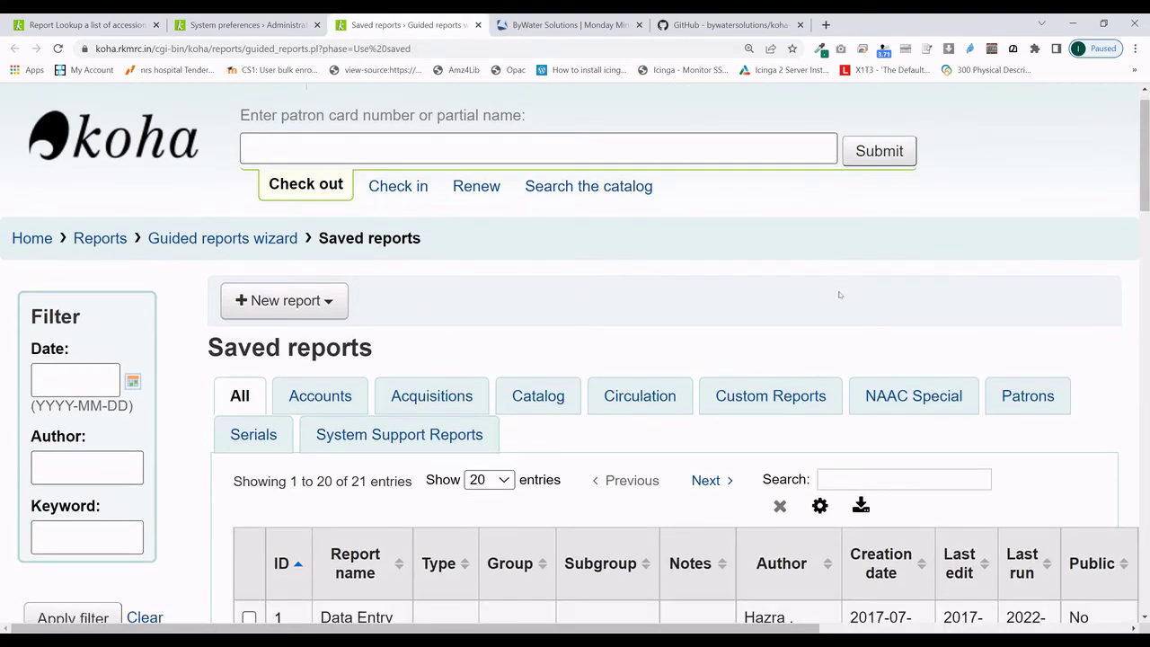
pyautogui.scroll(6, 840, 294)
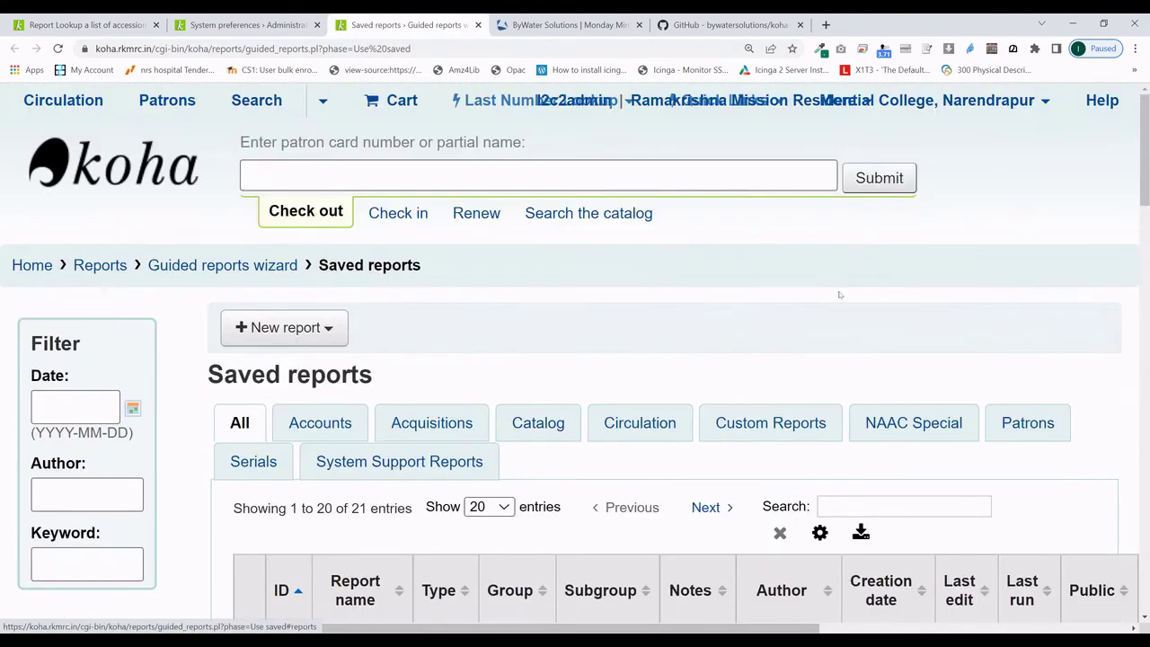
pyautogui.click(750, 425)
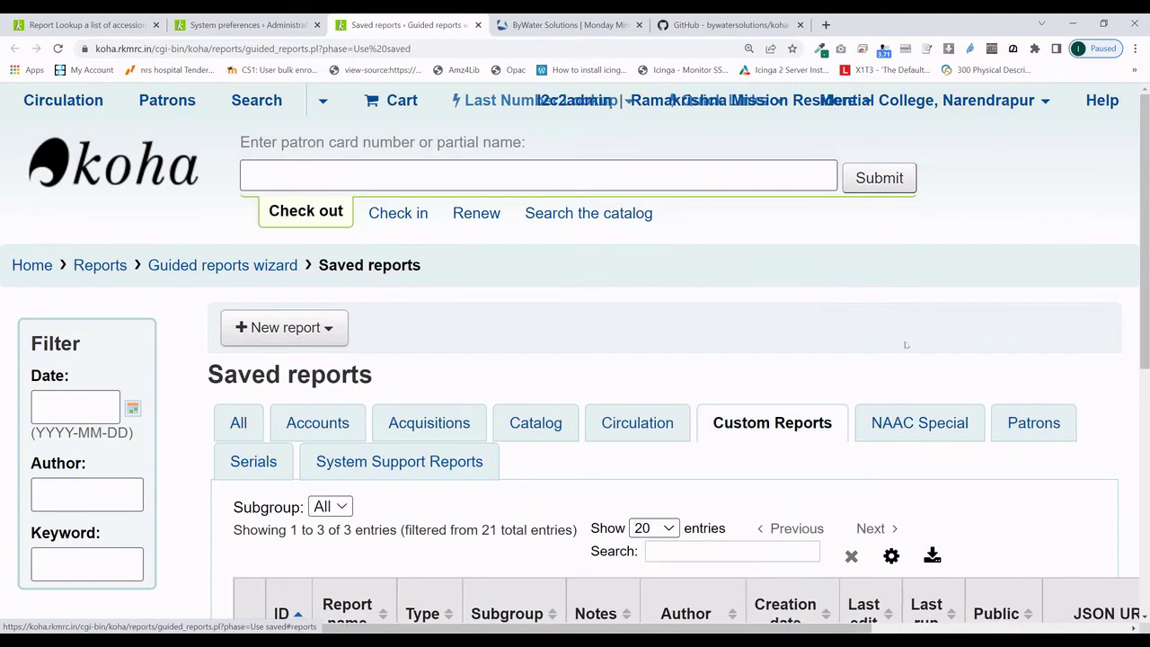
pyautogui.scroll(-5, 905, 344)
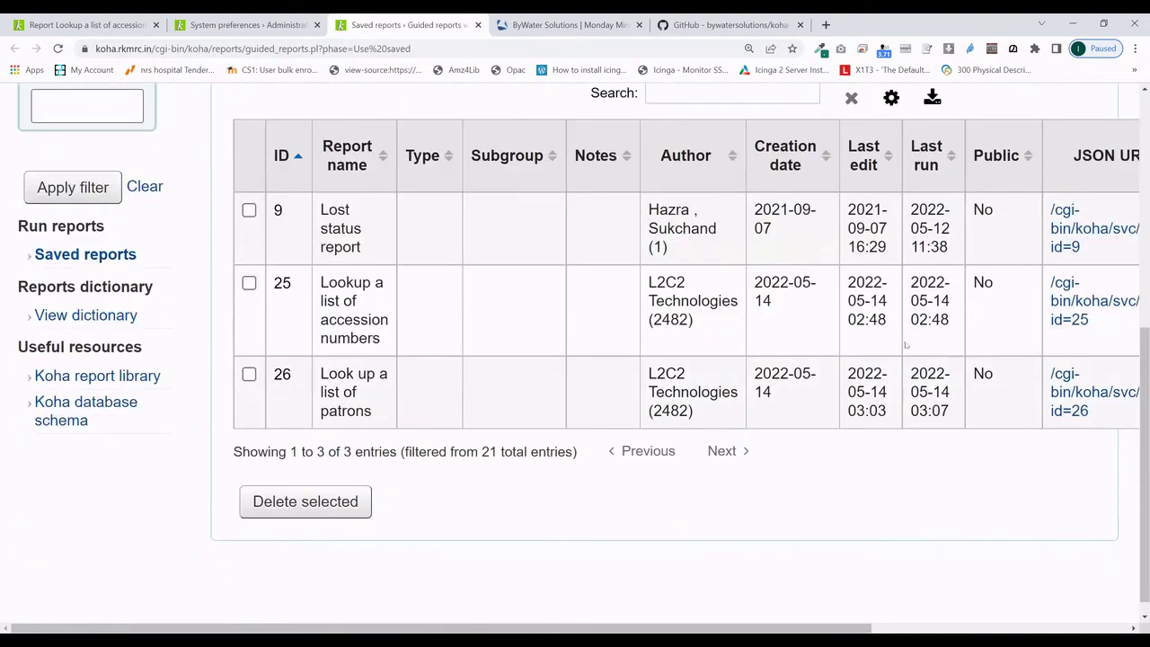
pyautogui.hscroll(5, 905, 344)
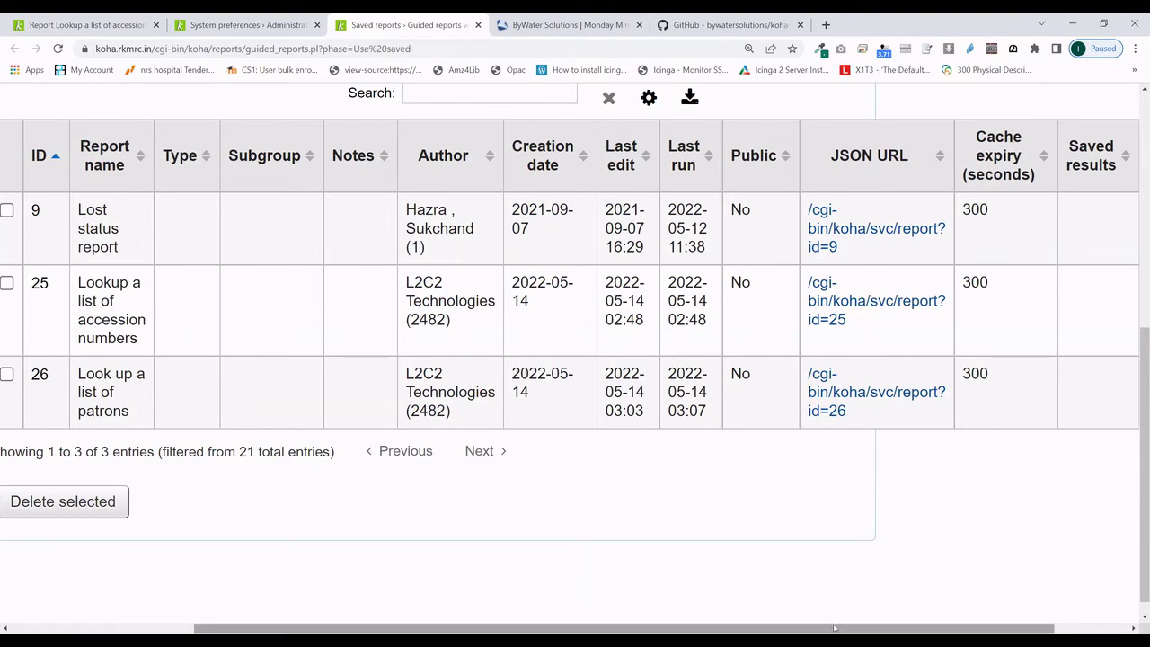
pyautogui.moveTo(856, 628); pyautogui.dragTo(1044, 619)
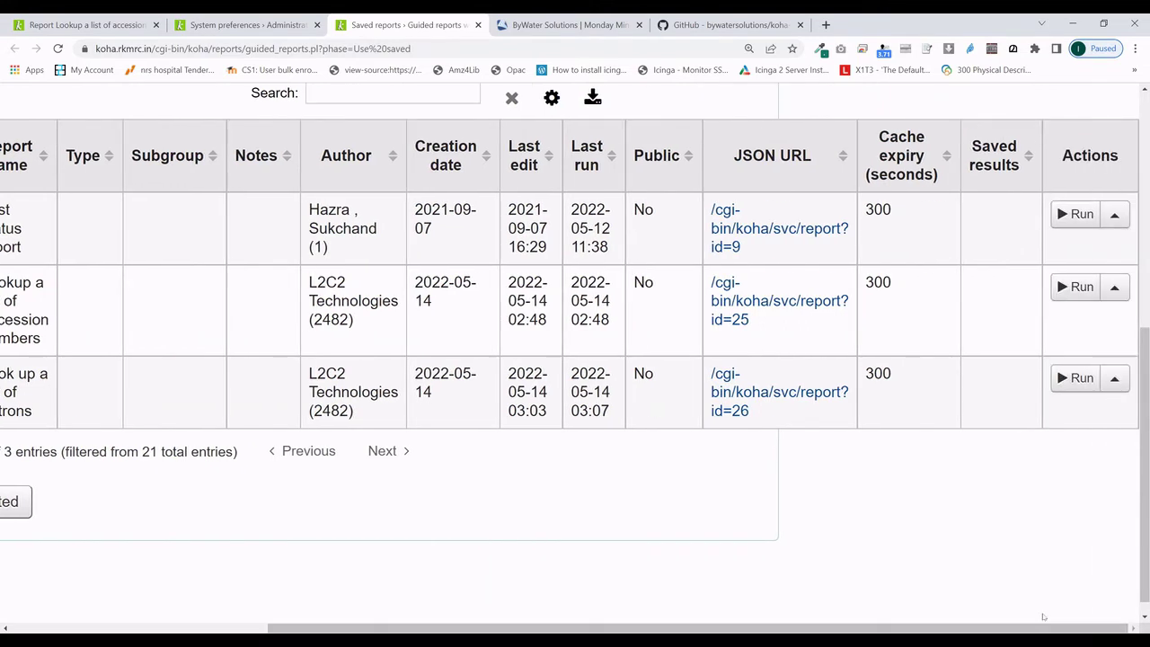
pyautogui.click(1068, 378)
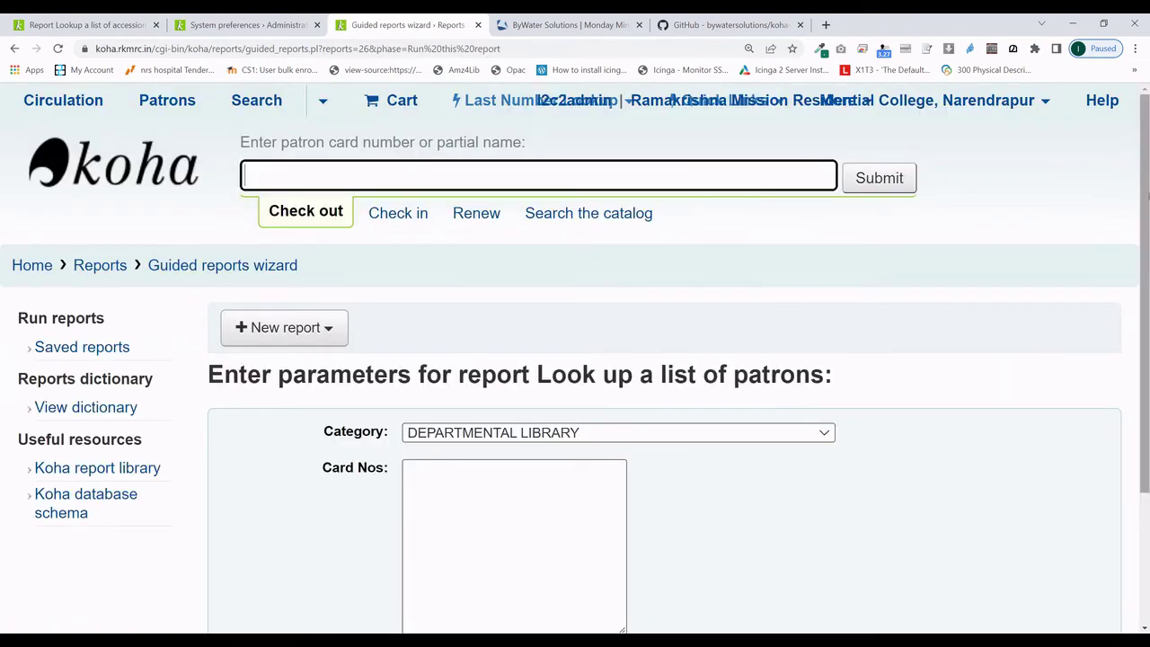
# Set the patron lookup report's Category parameter to Library Personnel.
pyautogui.moveTo(1146, 193); pyautogui.dragTo(1146, 313)
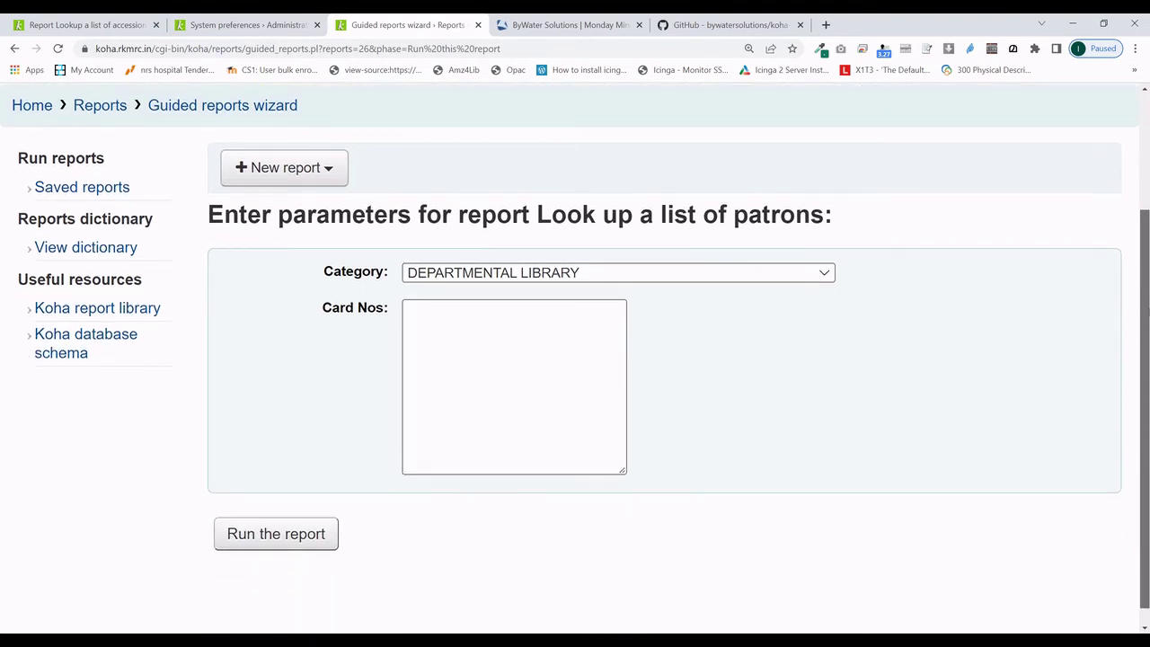
pyautogui.click(676, 276)
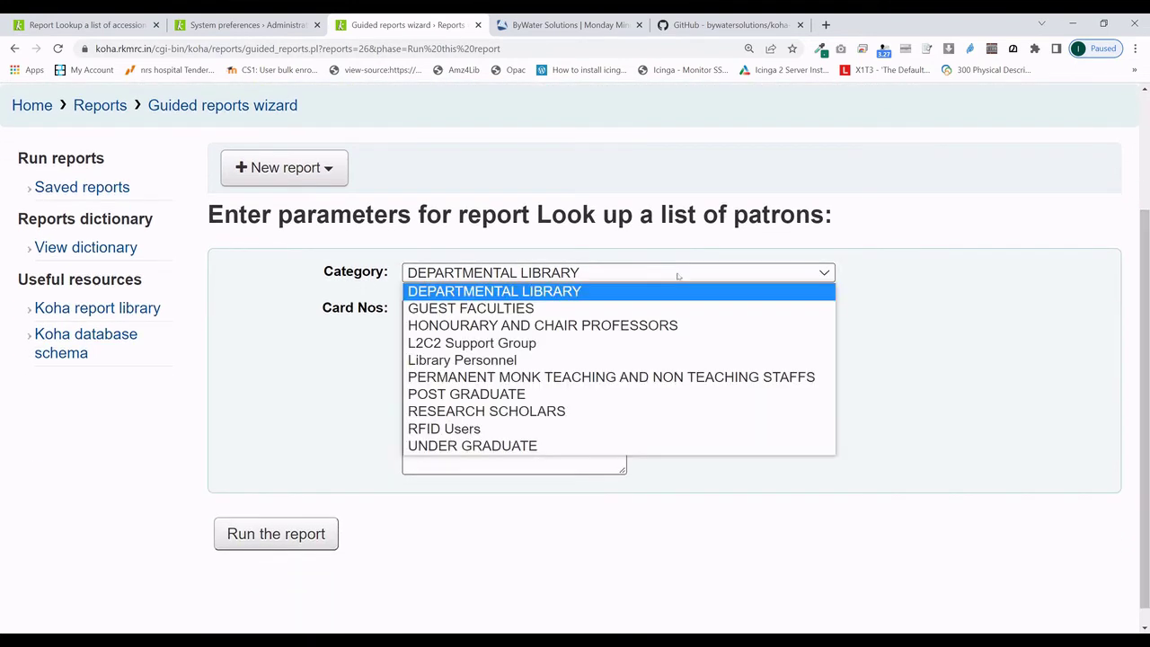
pyautogui.click(525, 358)
# Enter three patron card numbers in Card Nos, one per line, and run the patron lookup report.
pyautogui.click(523, 353)
pyautogui.write('LIB')
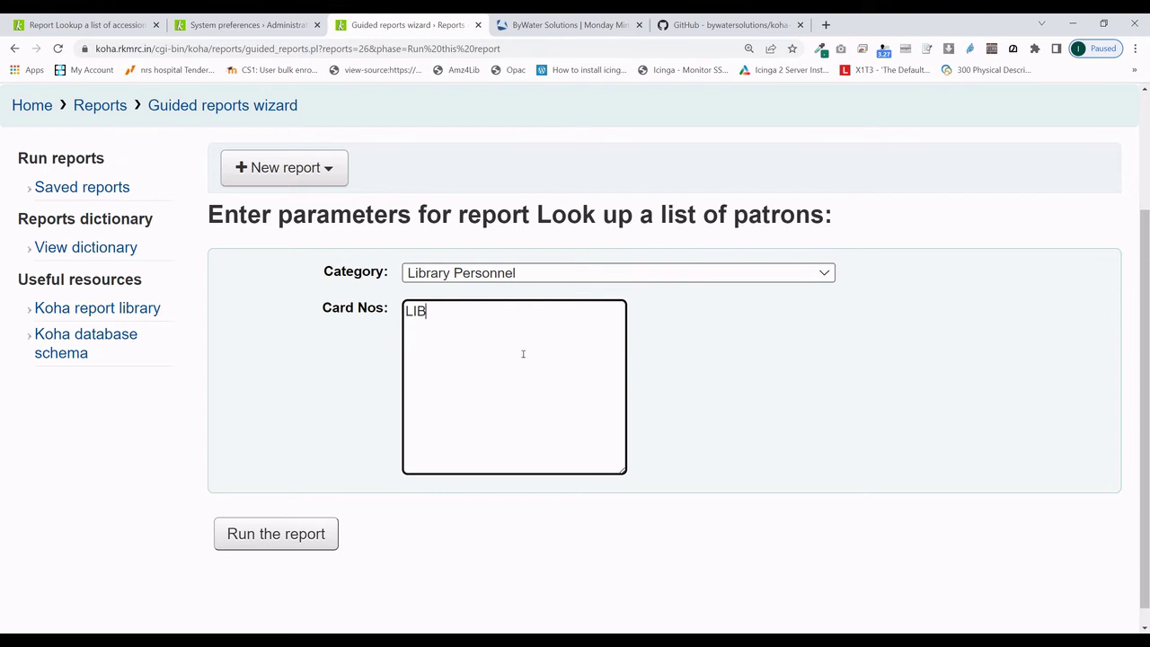
pyautogui.write('01')
pyautogui.press('BackSpace')
pyautogui.write('2 ')
pyautogui.write('LIB0')
pyautogui.write('4')
pyautogui.press('Return')
pyautogui.write('LIB06')
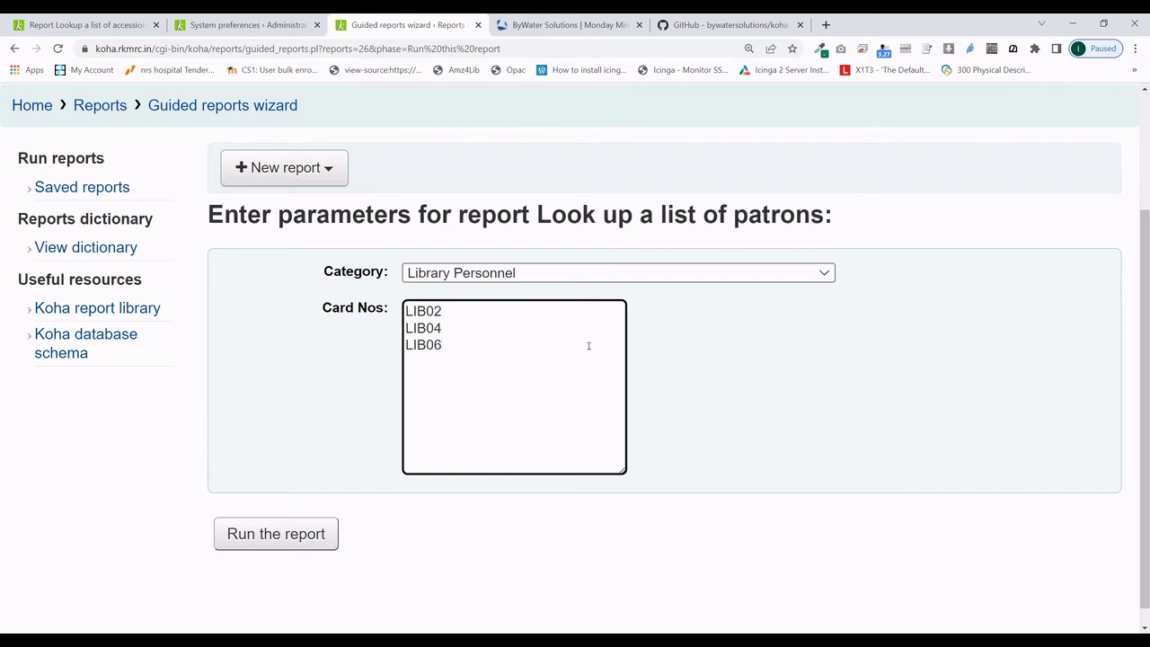
pyautogui.click(250, 533)
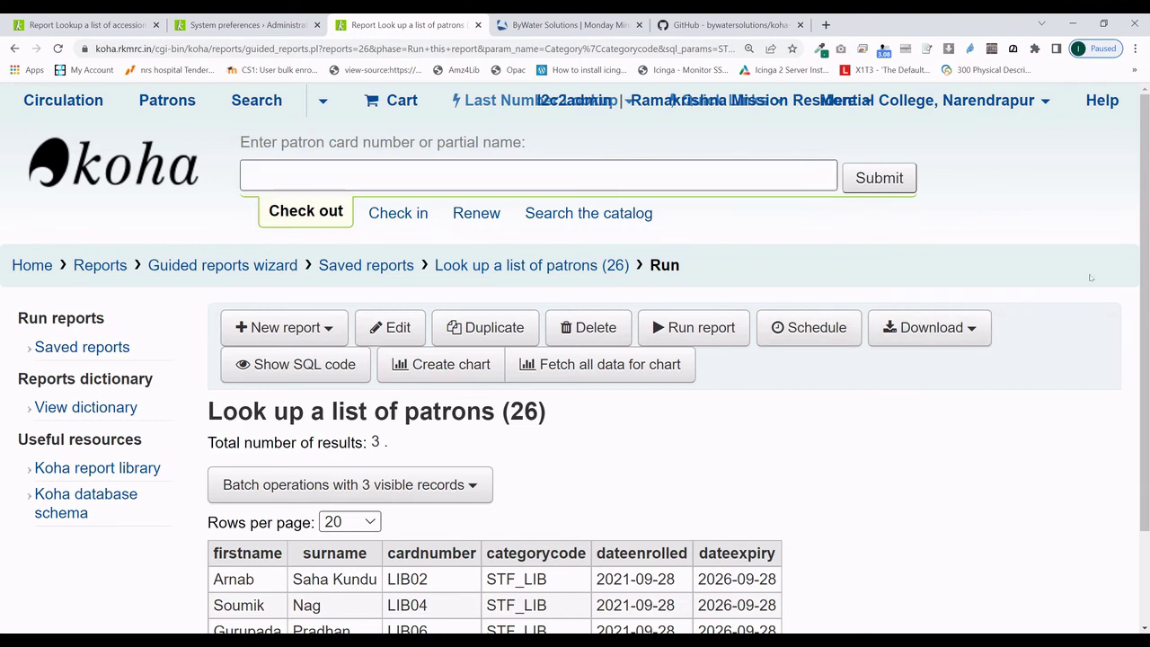
# Review the patron lookup results and reopen the report's empty parameter form to examine its Category and Card Nos fields.
pyautogui.tripleClick(1104, 397)
pyautogui.click(1072, 350)
pyautogui.scroll(-1, 1072, 350)
pyautogui.scroll(-1, 1096, 387)
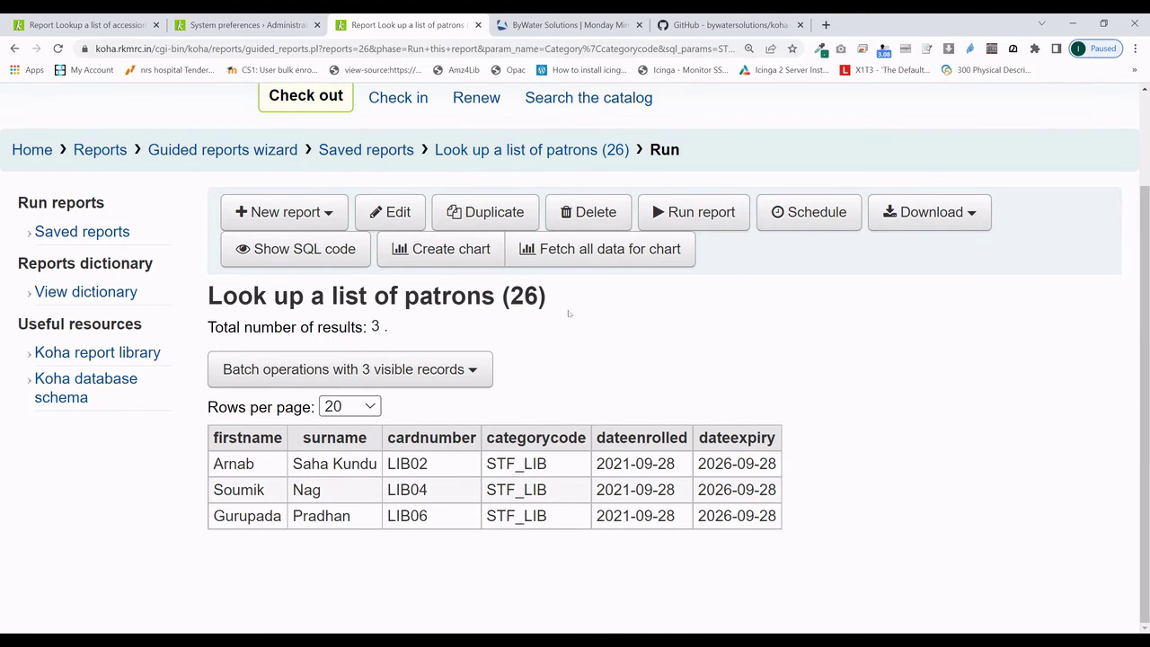
pyautogui.click(709, 211)
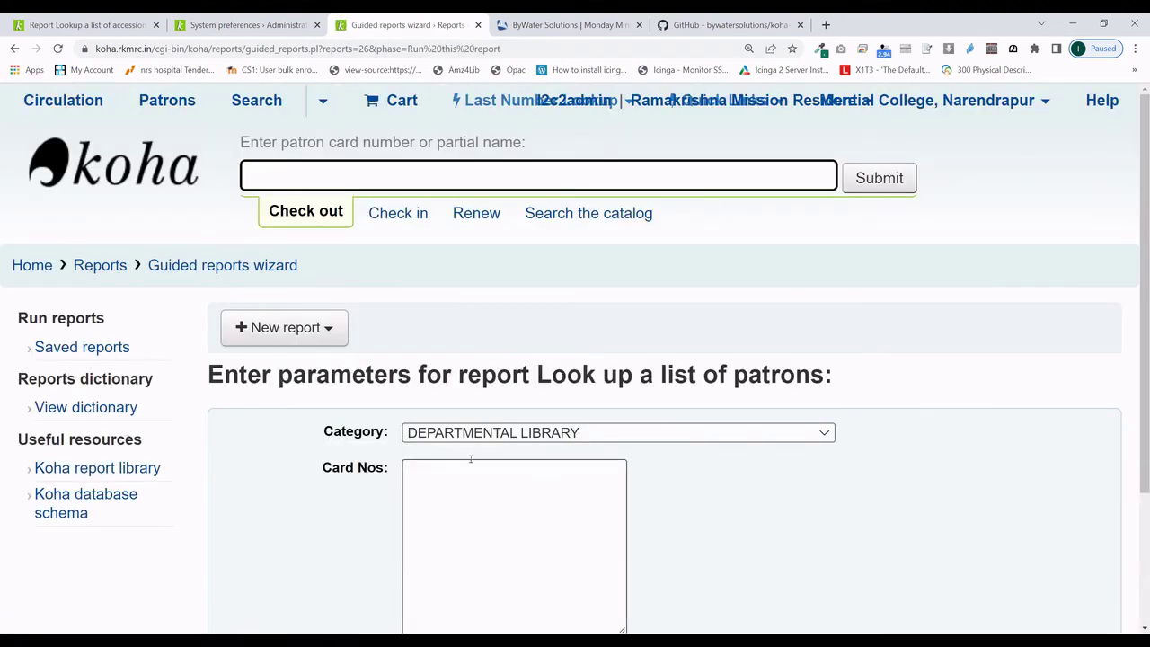
pyautogui.scroll(-2, 1146, 355)
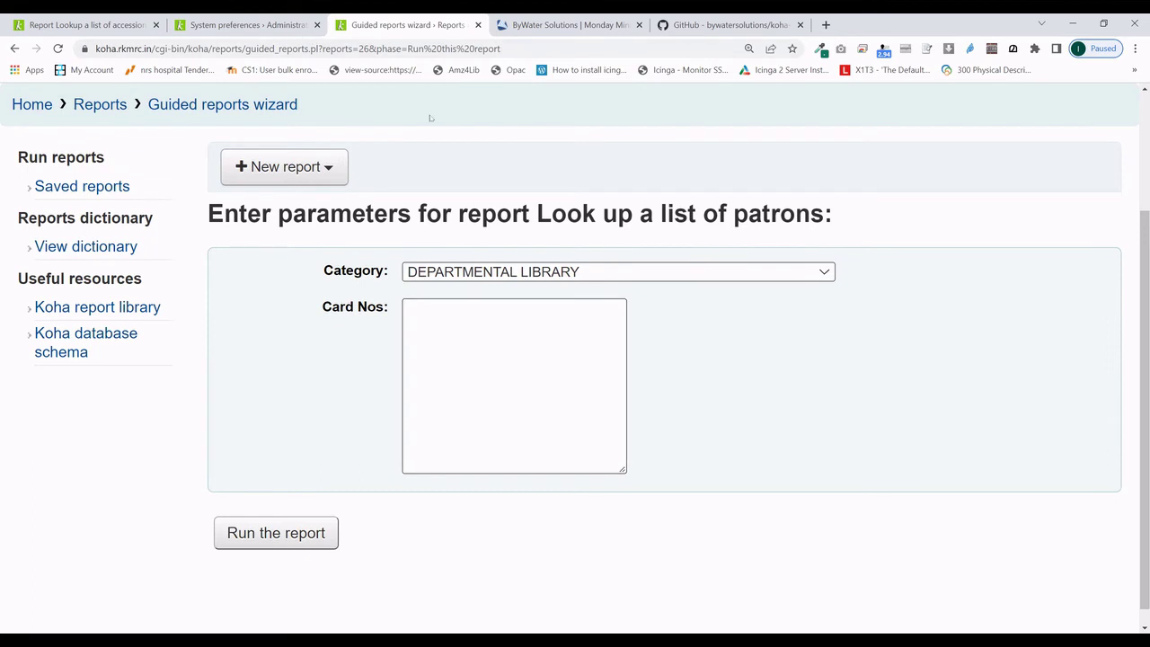
# Review the IntranetUserJS code and the accession lookup report again, and bring up the ByWater Solutions page on the Reports Plus plugin.
pyautogui.click(240, 20)
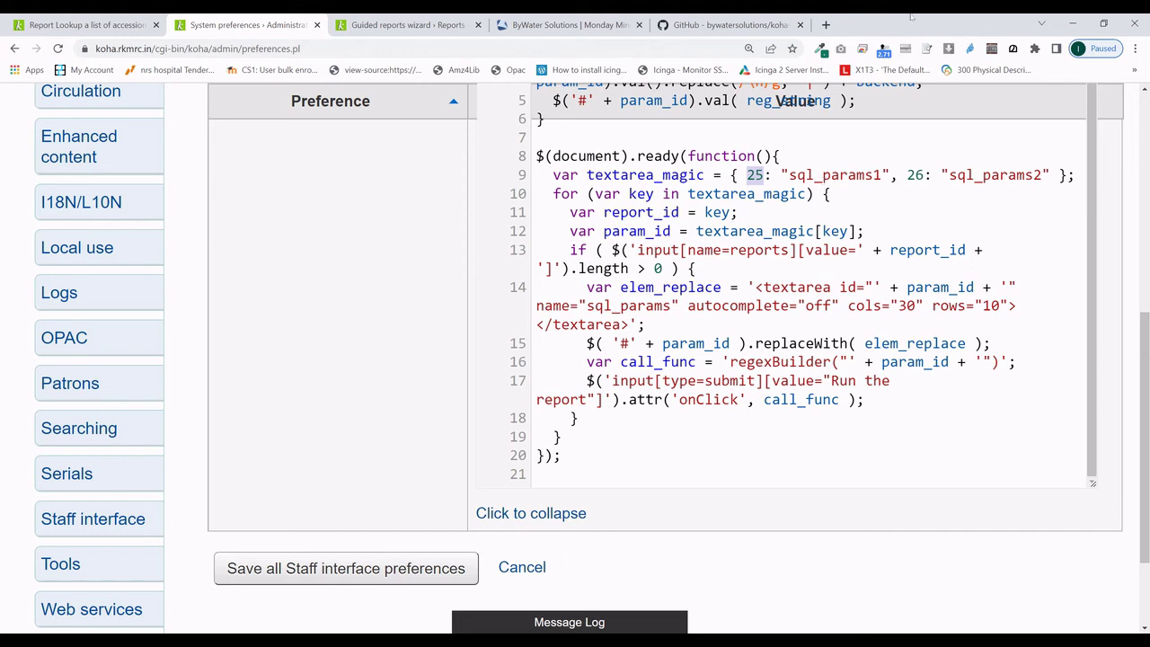
pyautogui.moveTo(1145, 339); pyautogui.dragTo(1145, 280)
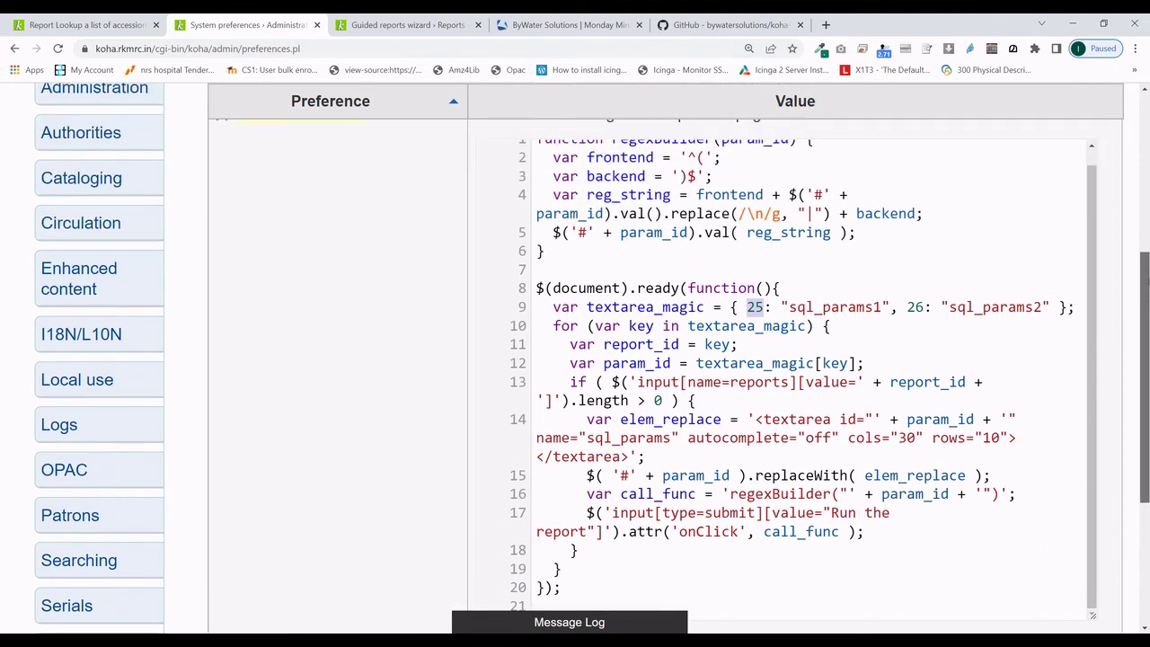
pyautogui.scroll(2, 854, 311)
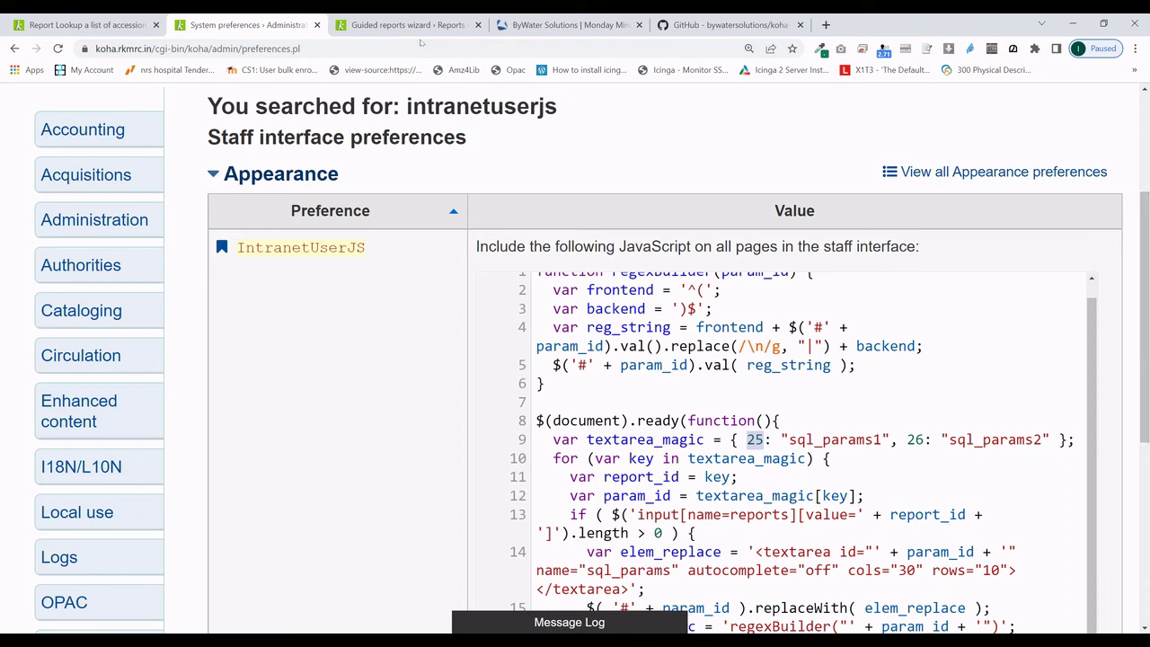
pyautogui.click(88, 16)
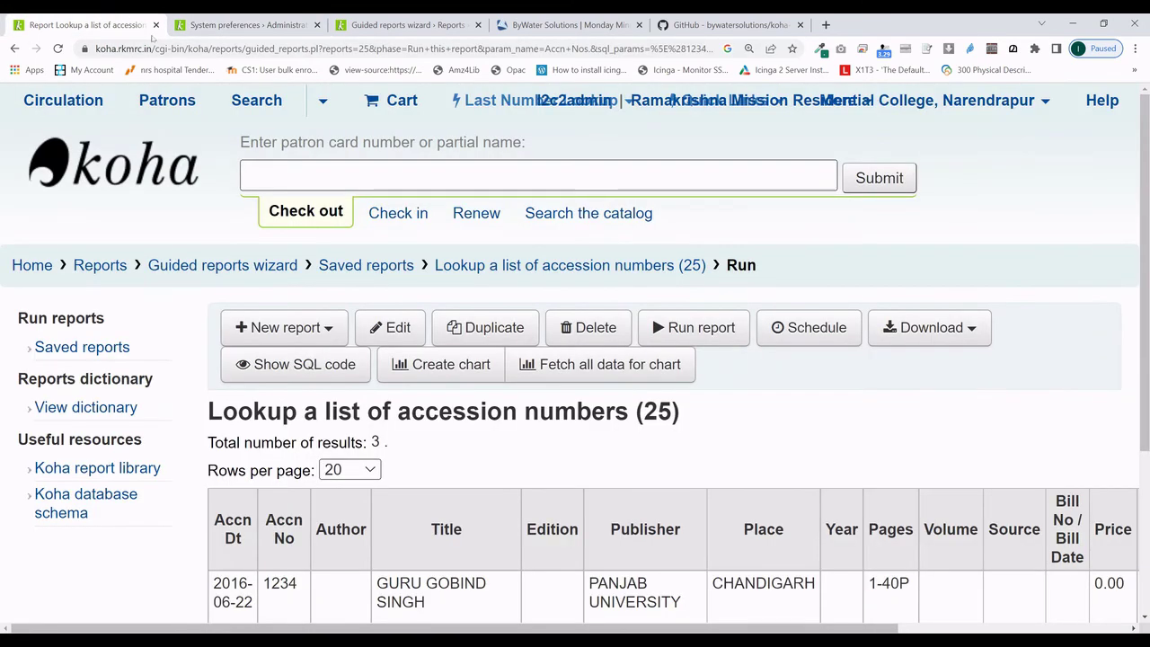
pyautogui.click(544, 16)
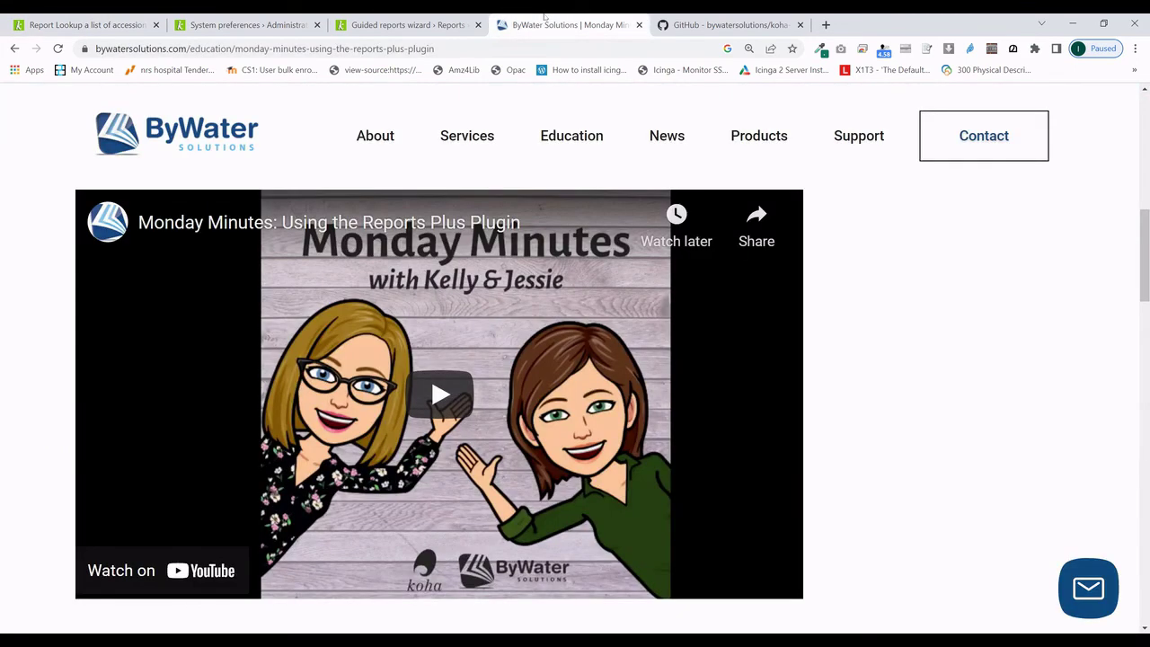